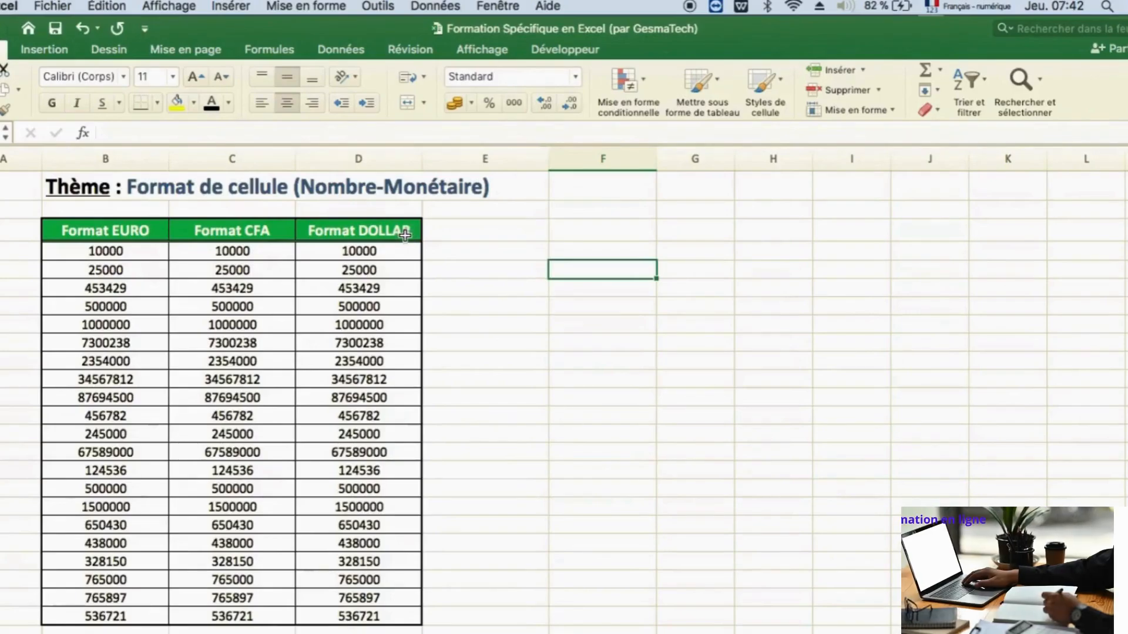
left_click(106, 288)
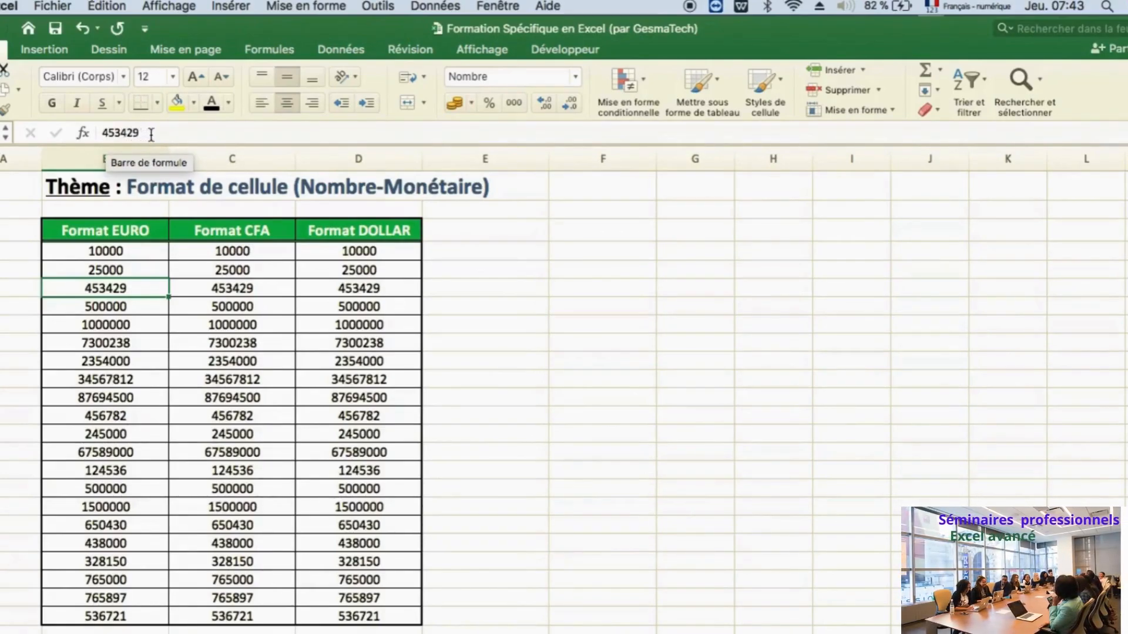
left_click(141, 249)
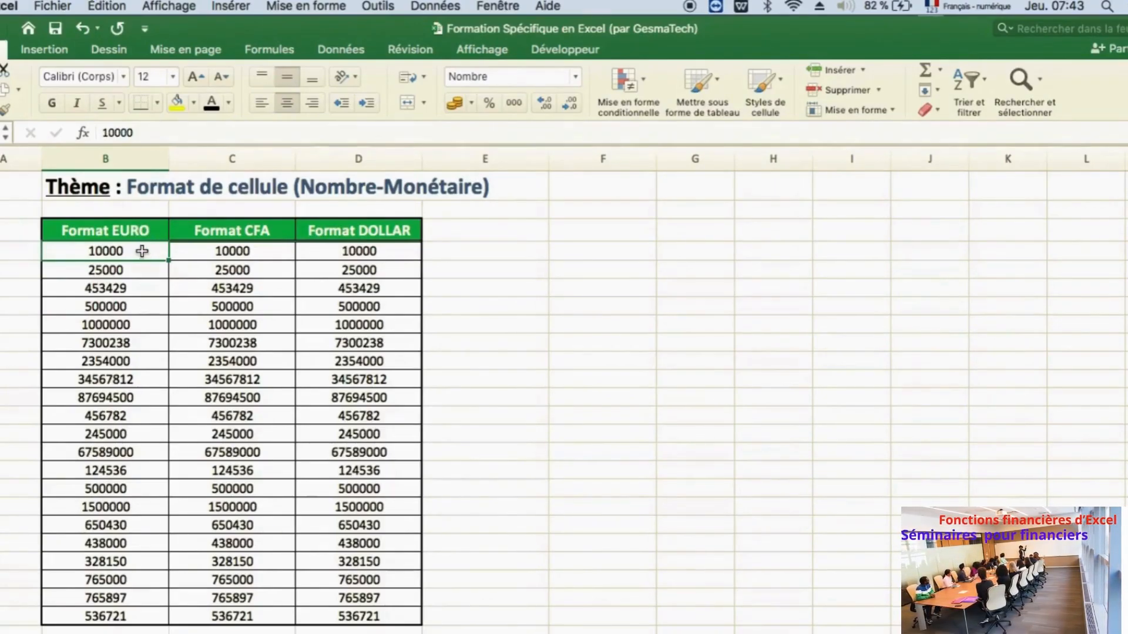
left_click(231, 262)
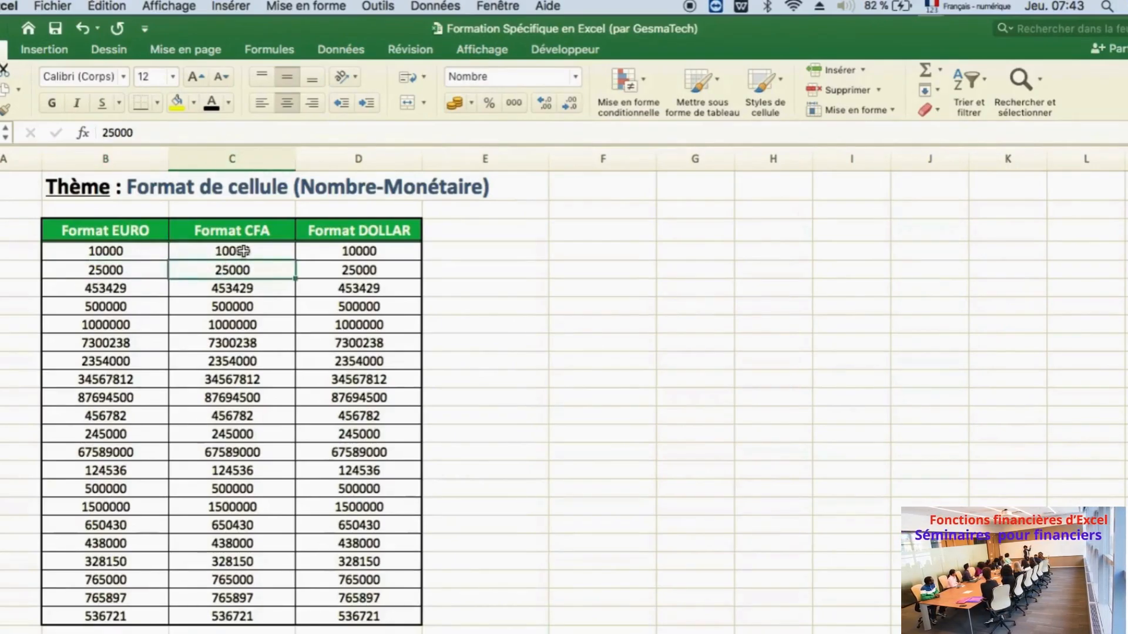
left_click(242, 251)
left_click(382, 249)
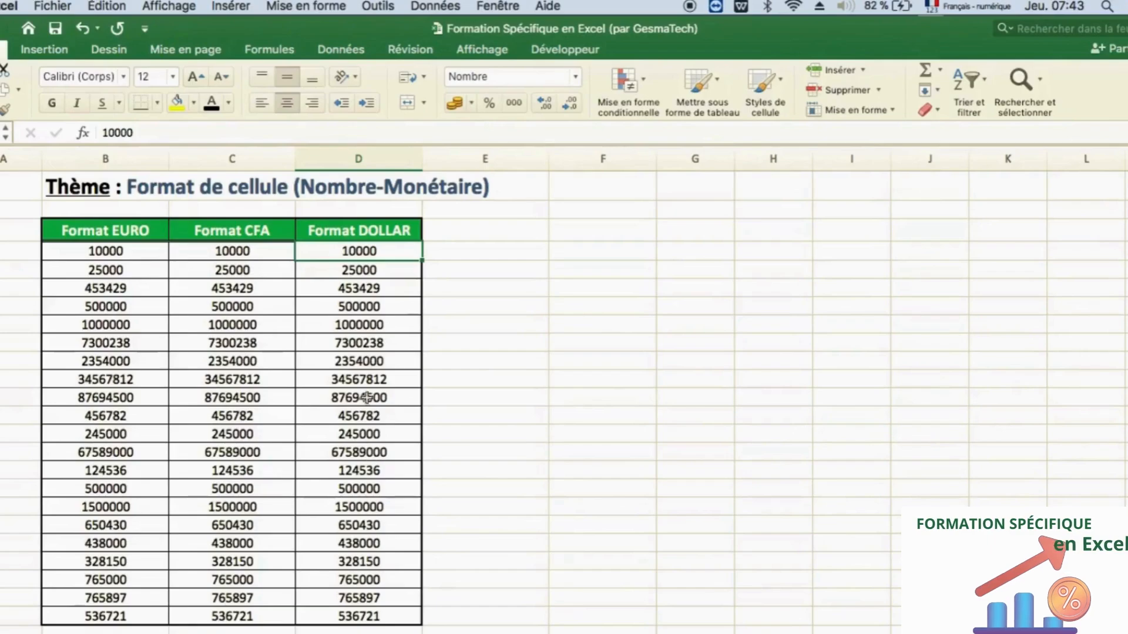
- Open the cell format settings for the first Format EURO value and set the Nombre format to 2 decimals
left_click(126, 250)
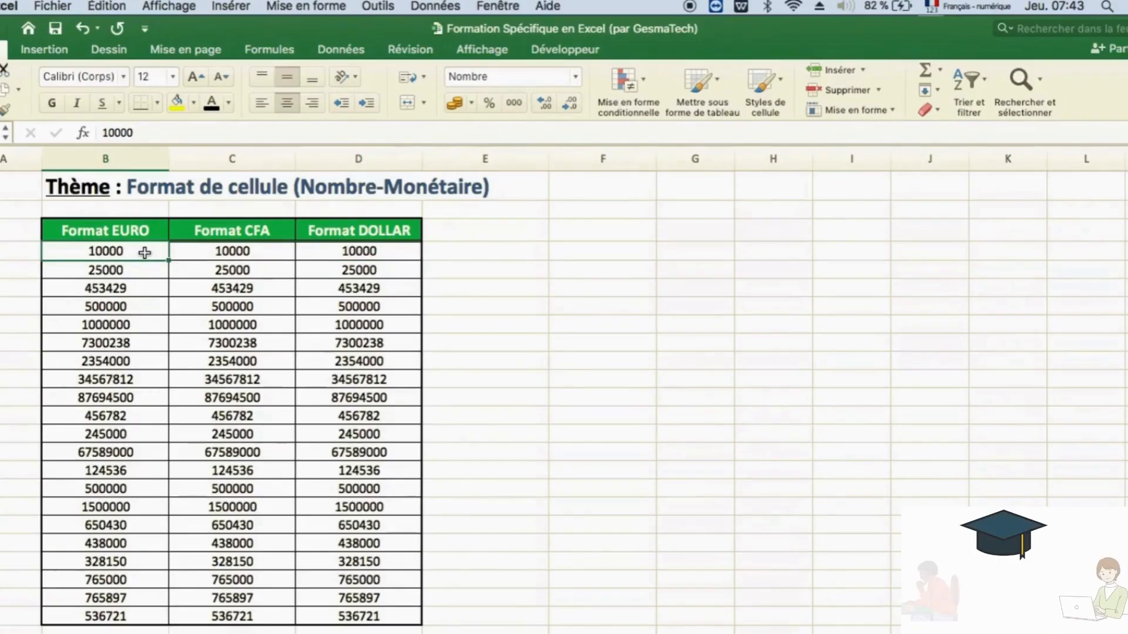
scroll(143, 251, "right", 1)
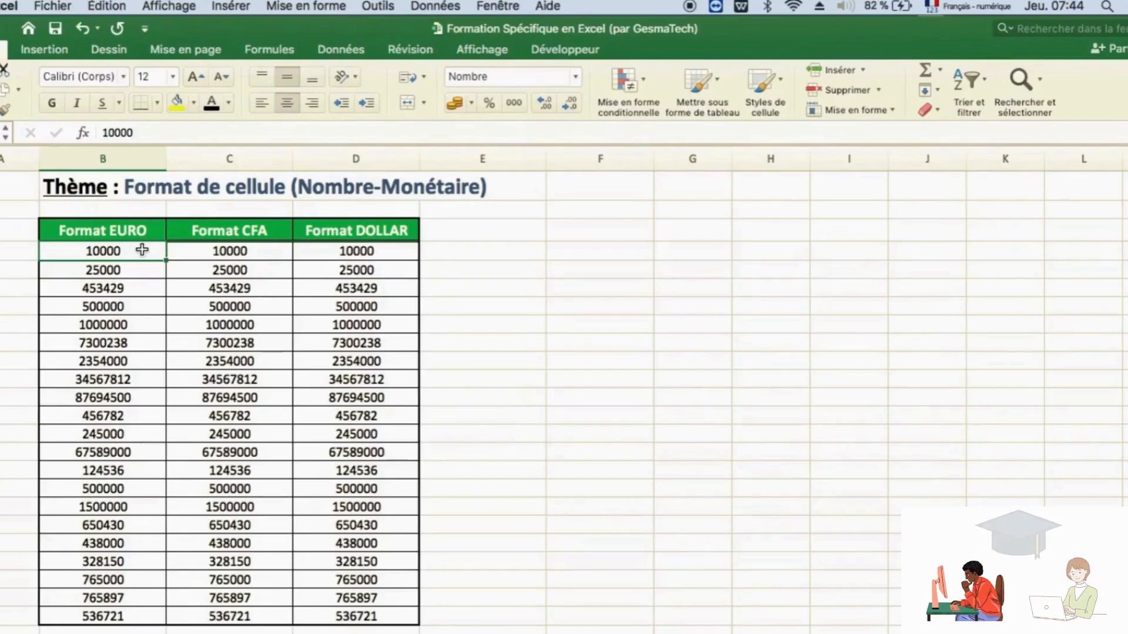
left_click(881, 109)
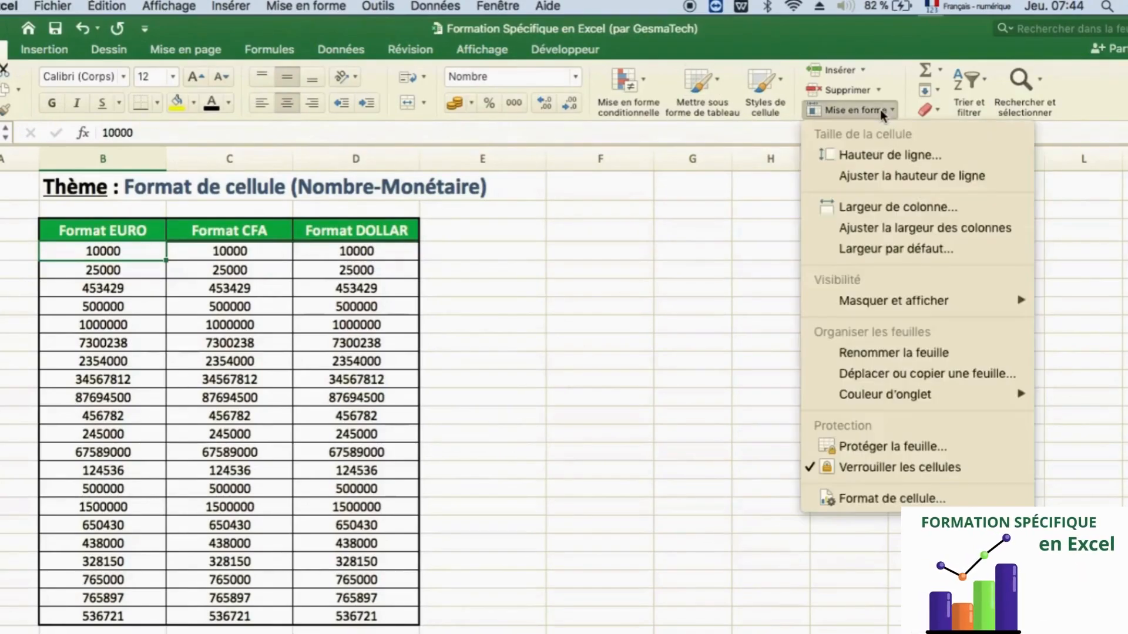
left_click(890, 499)
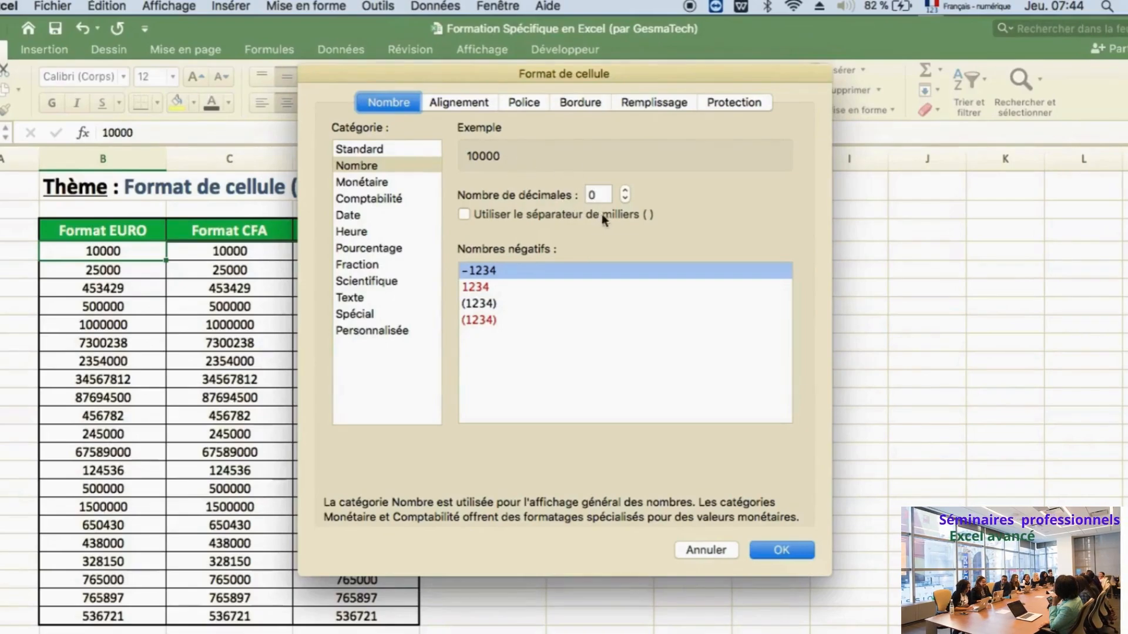
left_click(625, 191)
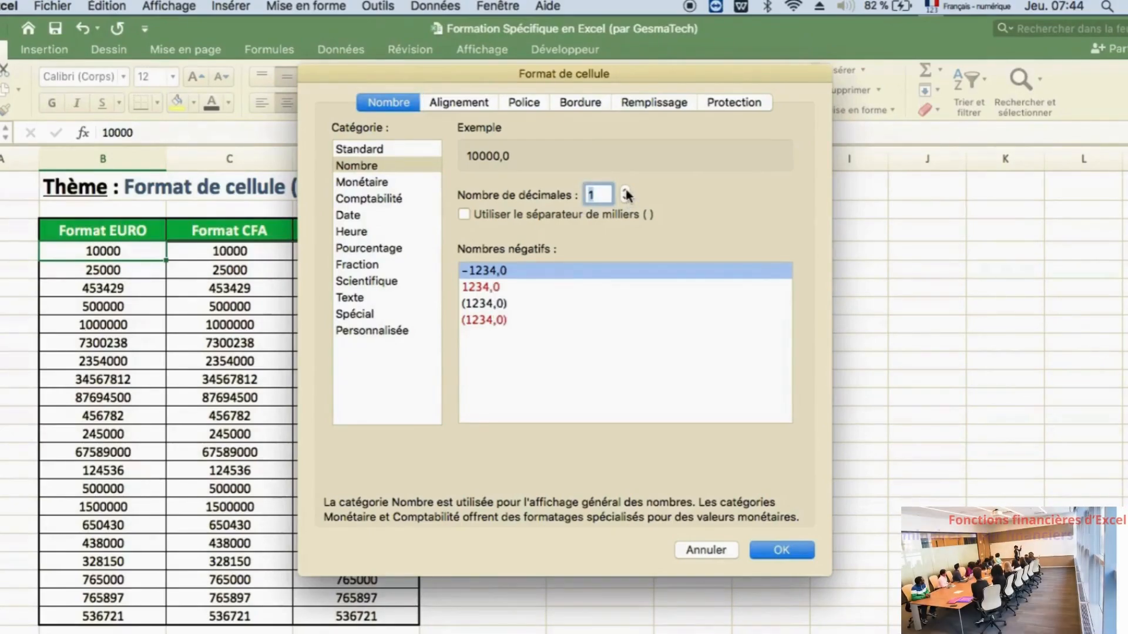
left_click(625, 190)
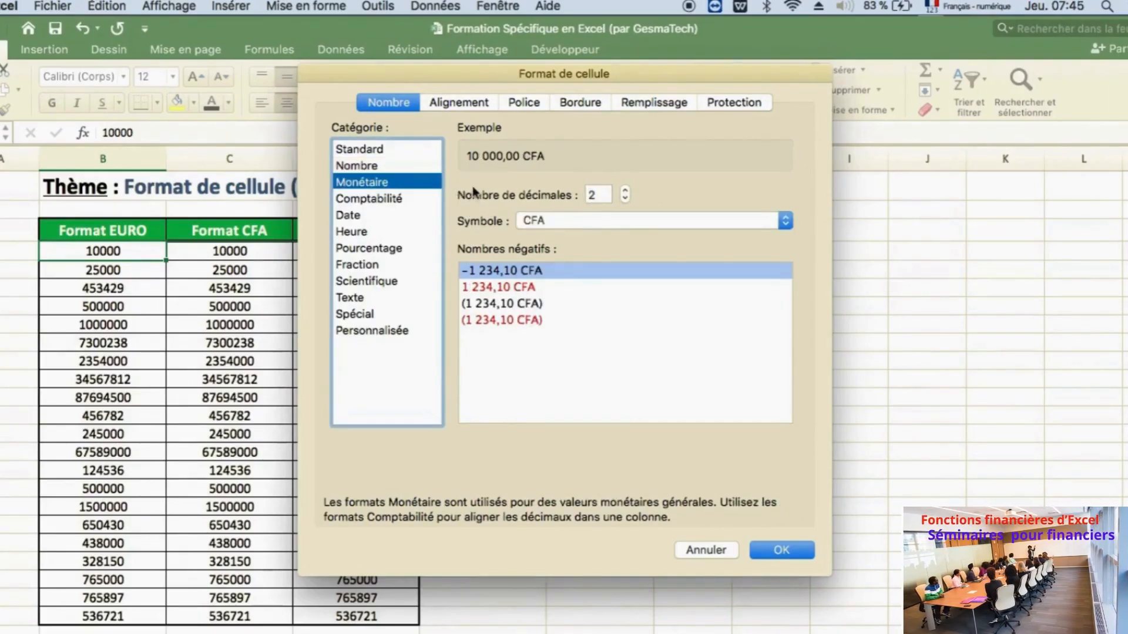
- Apply the Monétaire format with the € Français (France) symbol to the first Format EURO value
left_click(784, 221)
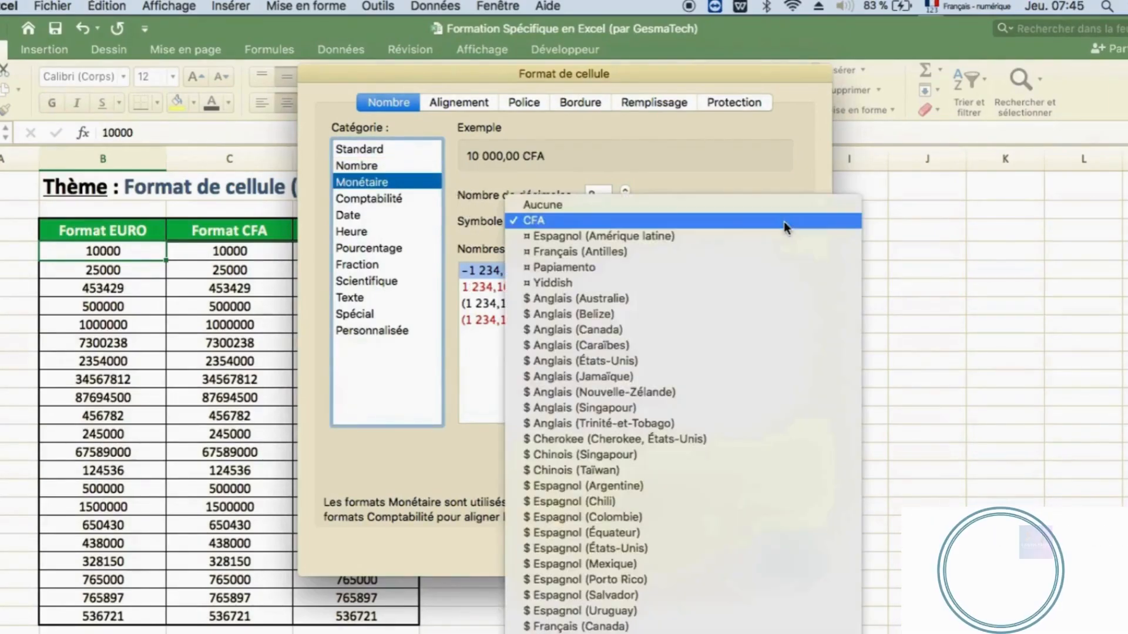
scroll(703, 510, "down", 10)
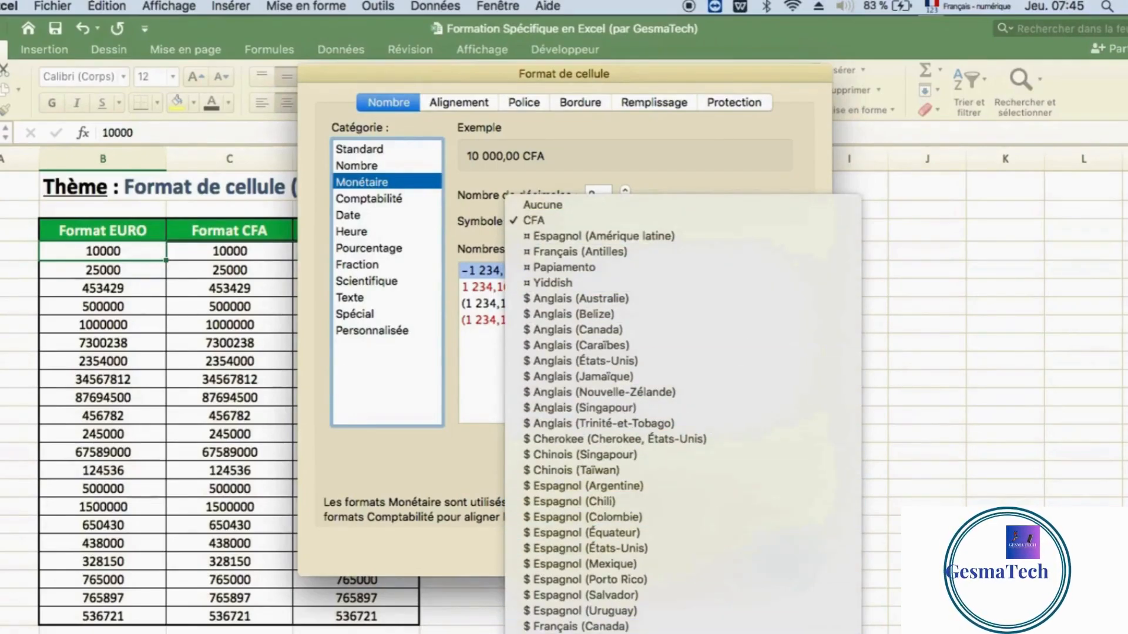
scroll(670, 404, "down", 15)
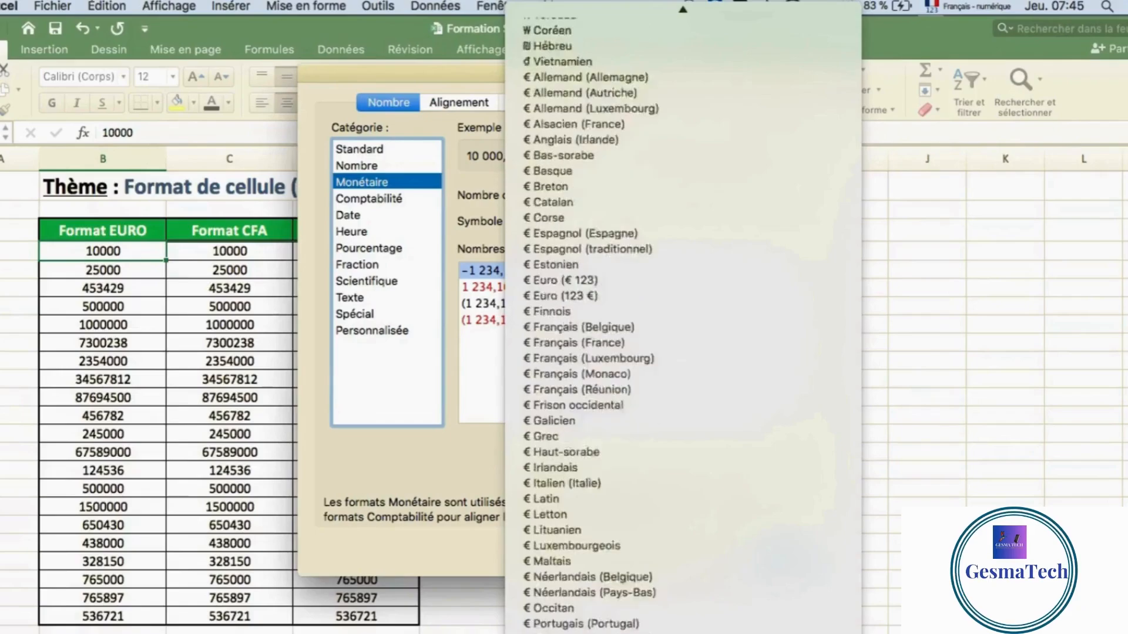
scroll(661, 260, "up", 10)
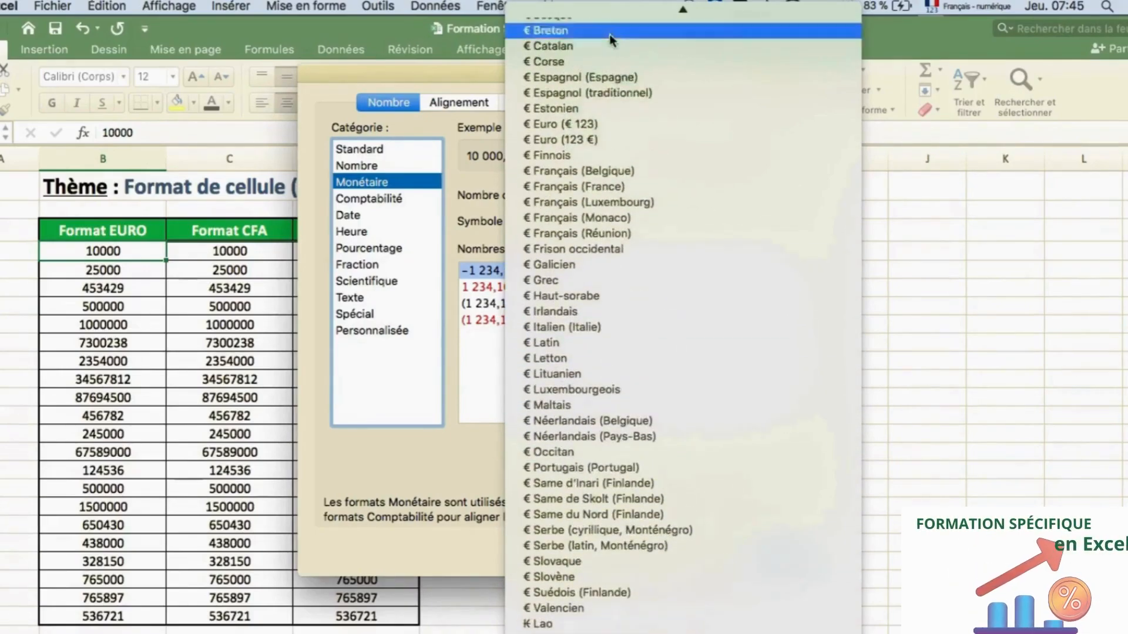
left_click(622, 185)
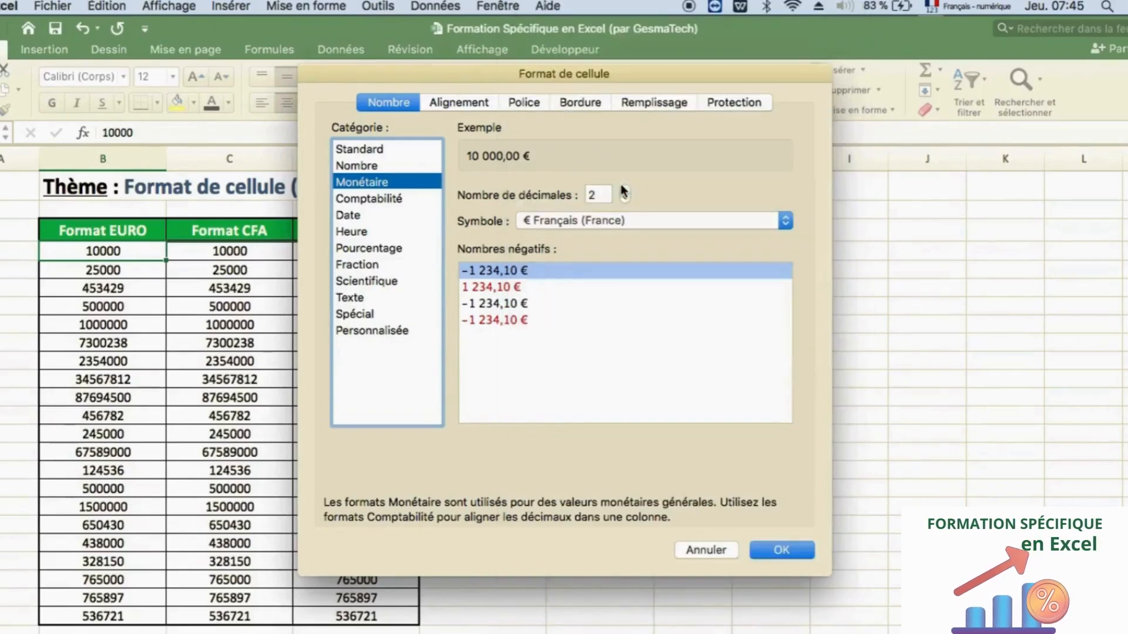
left_click(782, 550)
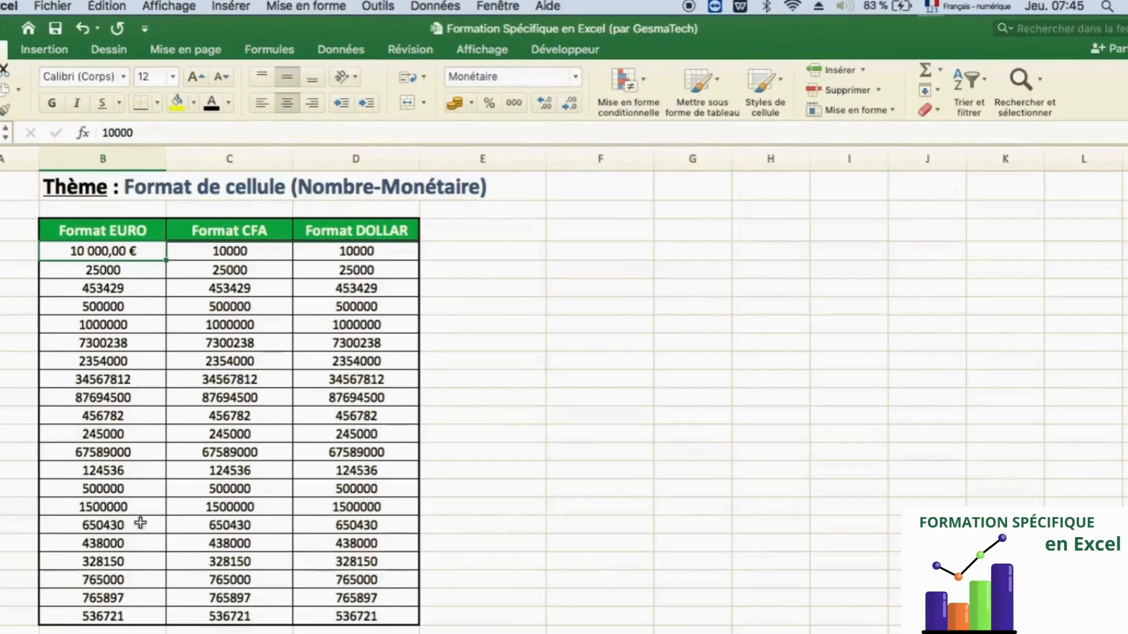
- For the remaining Format EURO values, from 25000 down to 536721, set the Nombre format to 2 decimals with the thousands separator
left_click(134, 272)
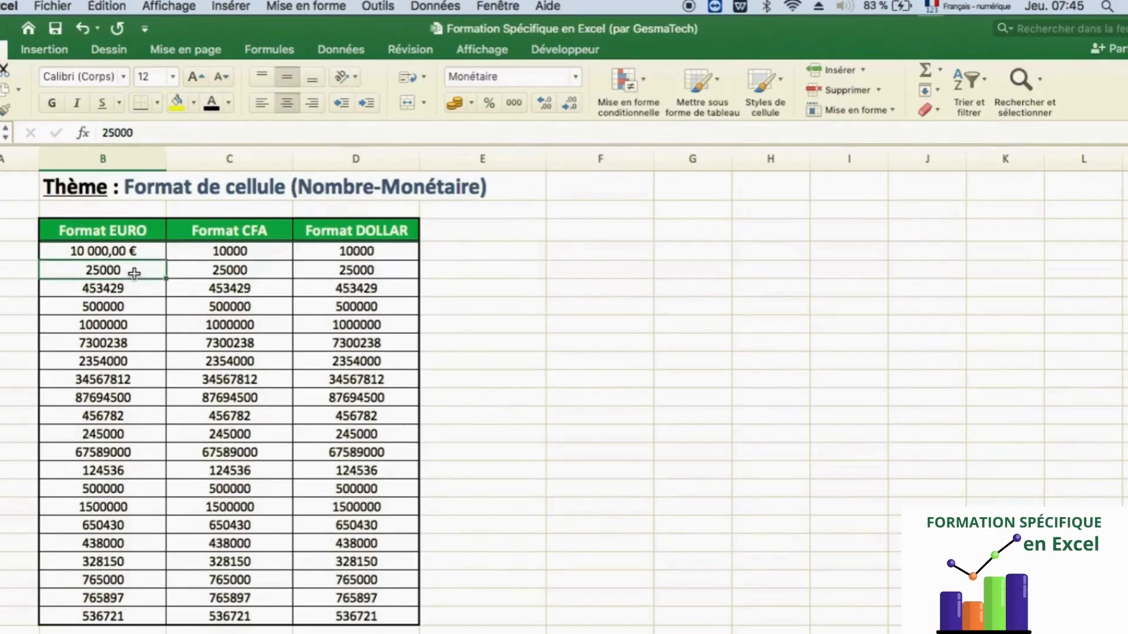
left_click_drag(134, 272, 156, 615)
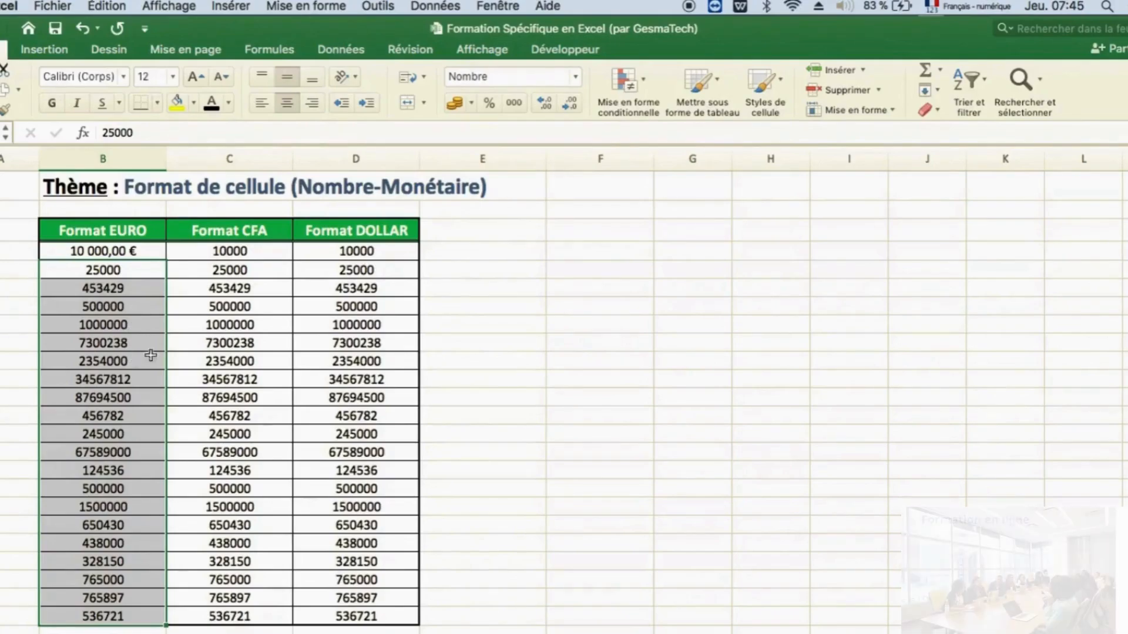
left_click(892, 110)
left_click(892, 498)
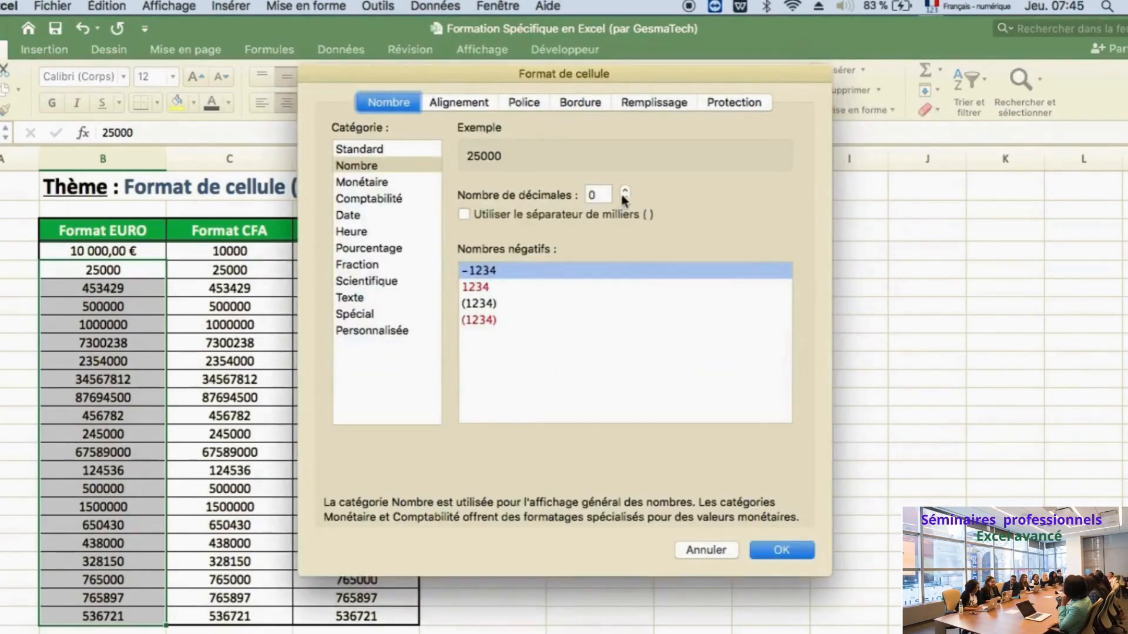
left_click(626, 191)
left_click(625, 191)
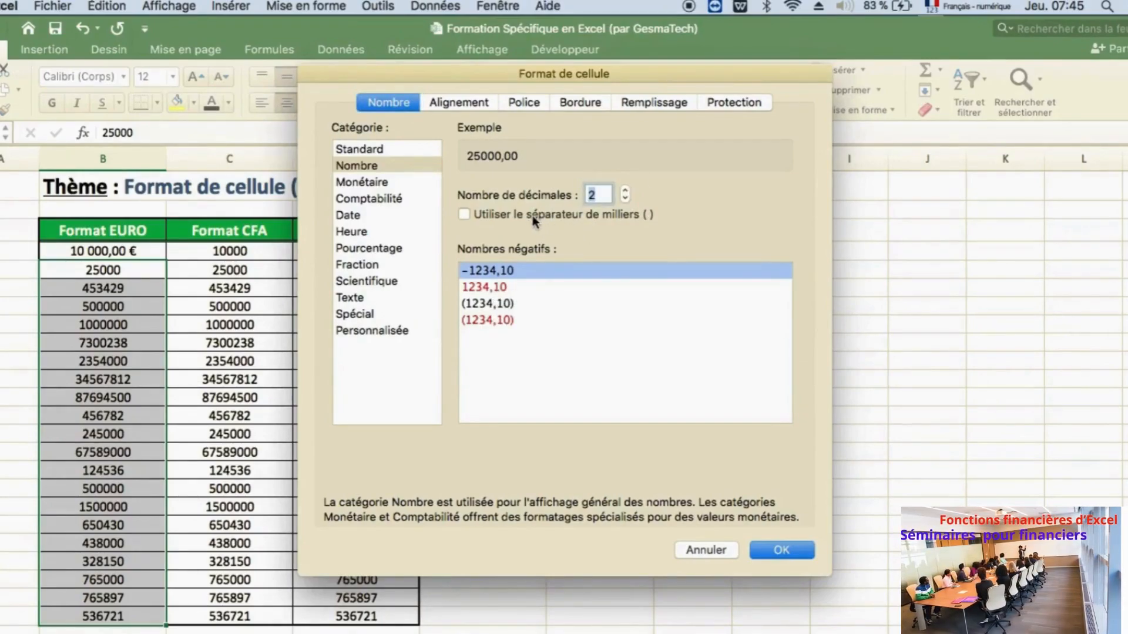
left_click(465, 213)
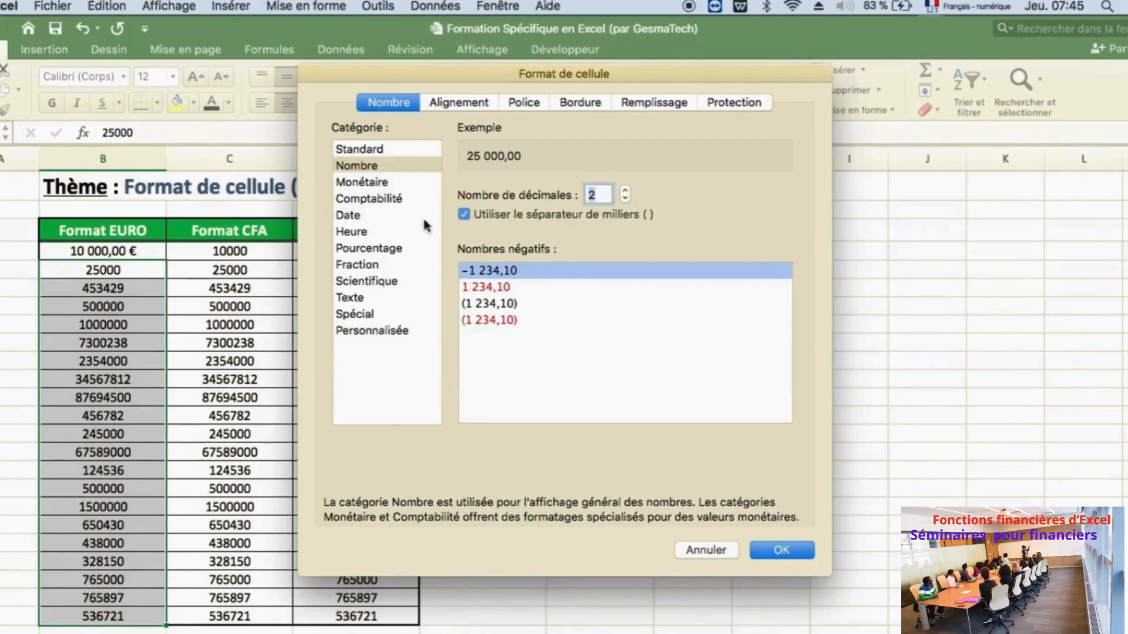
- Apply the Monétaire format with the € Français (France) symbol to the selected Format EURO values
left_click(367, 185)
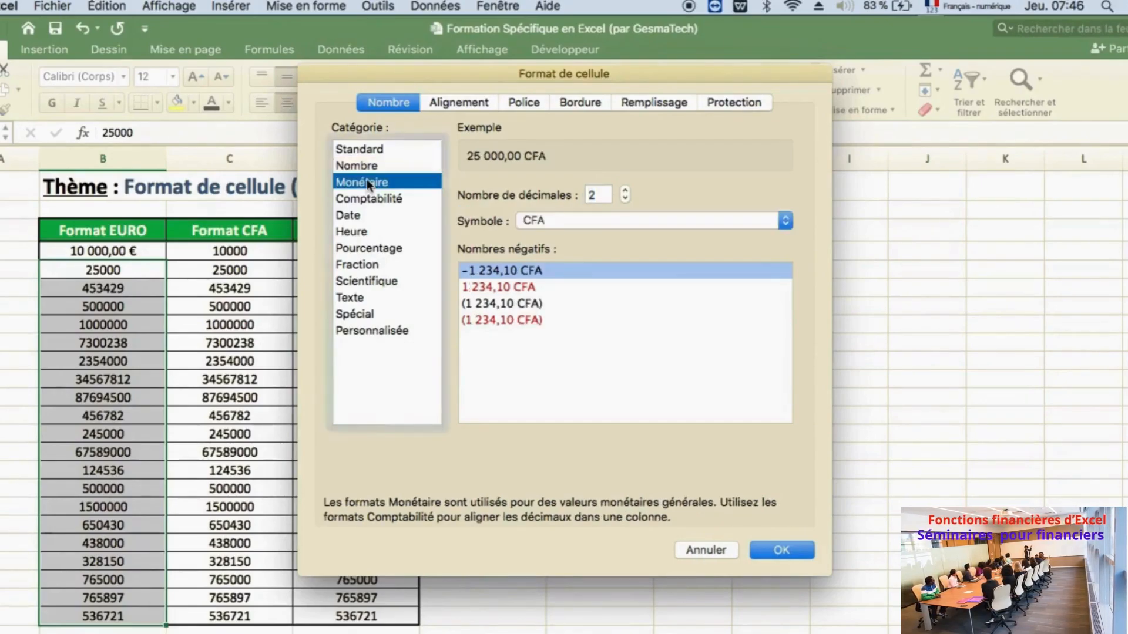
left_click(786, 222)
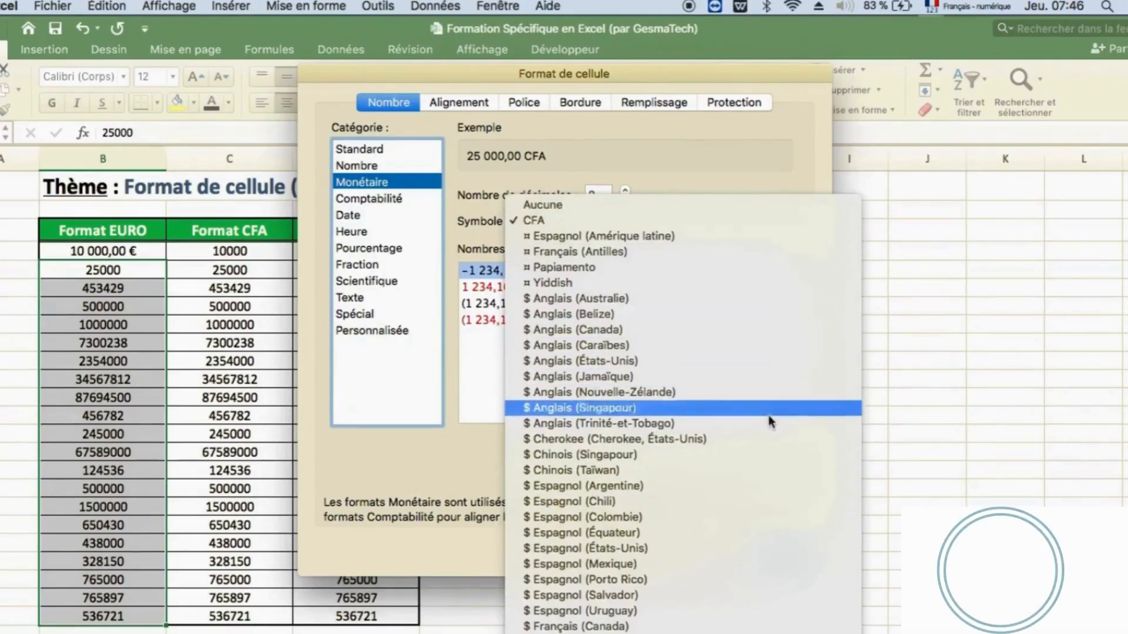
mouse_move(764, 632)
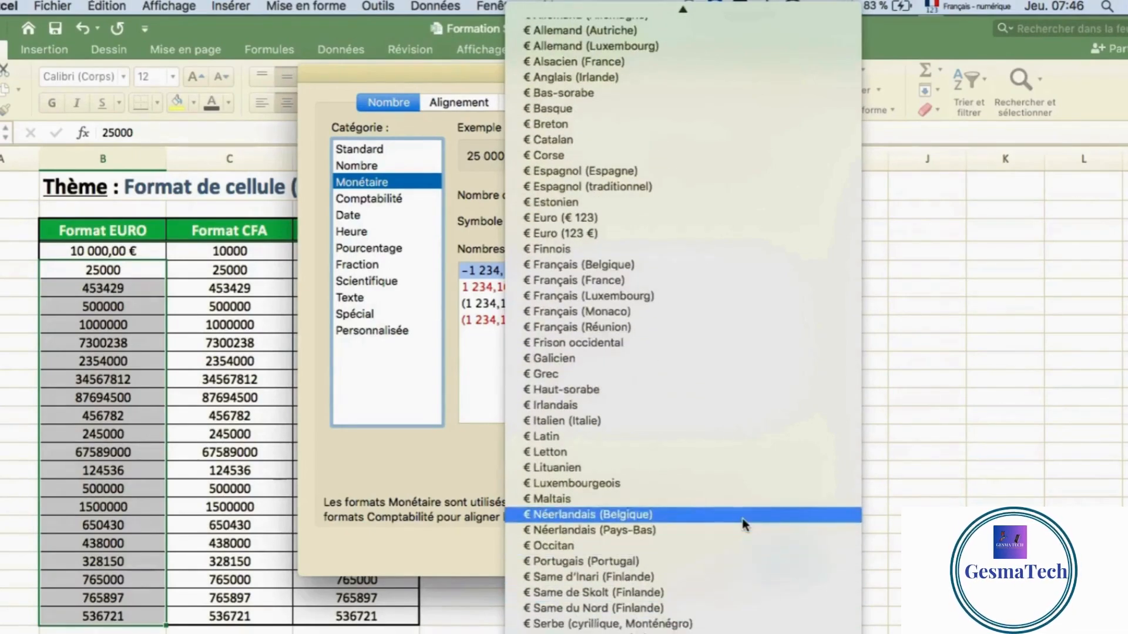
left_click(712, 287)
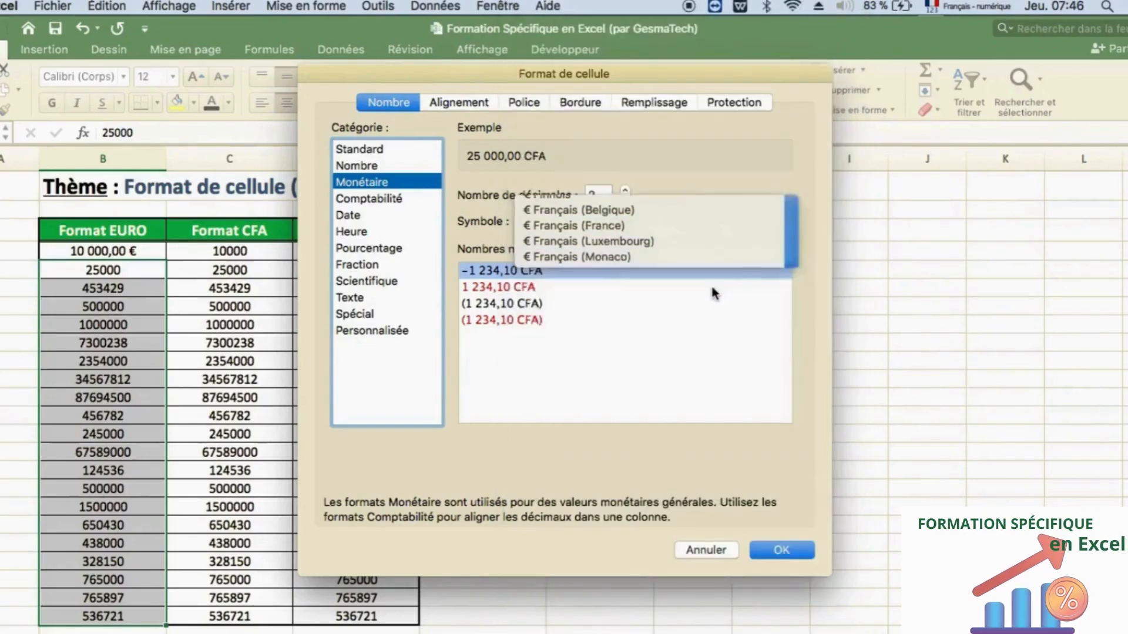
left_click(785, 551)
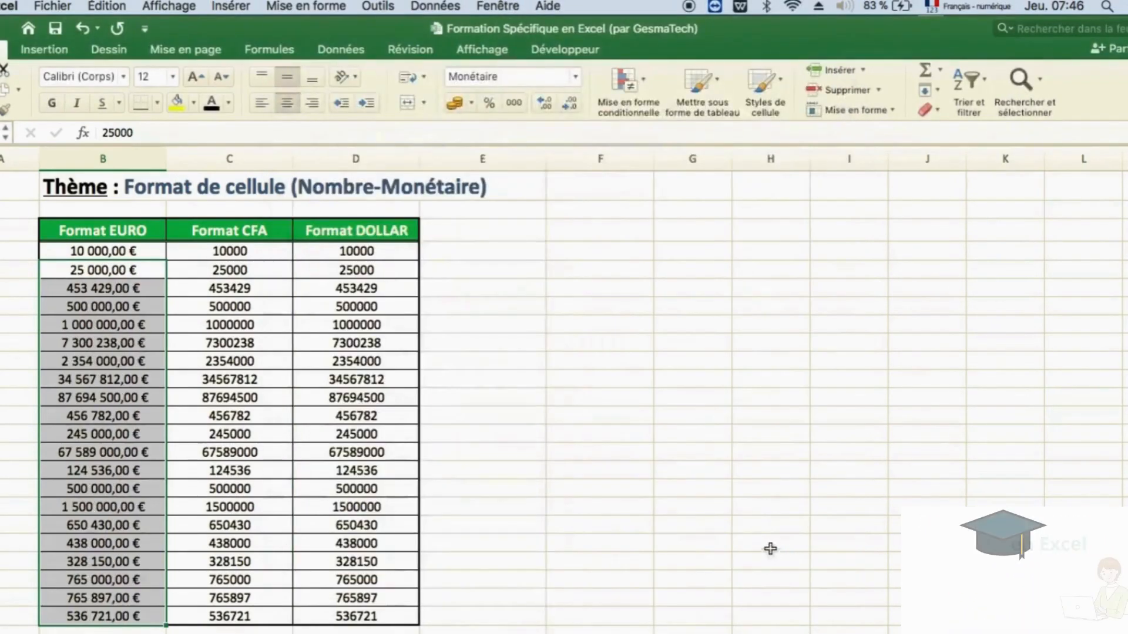
- For all Format CFA values, enable the thousands separator in the cell format settings and choose the Monétaire category
left_click(269, 254)
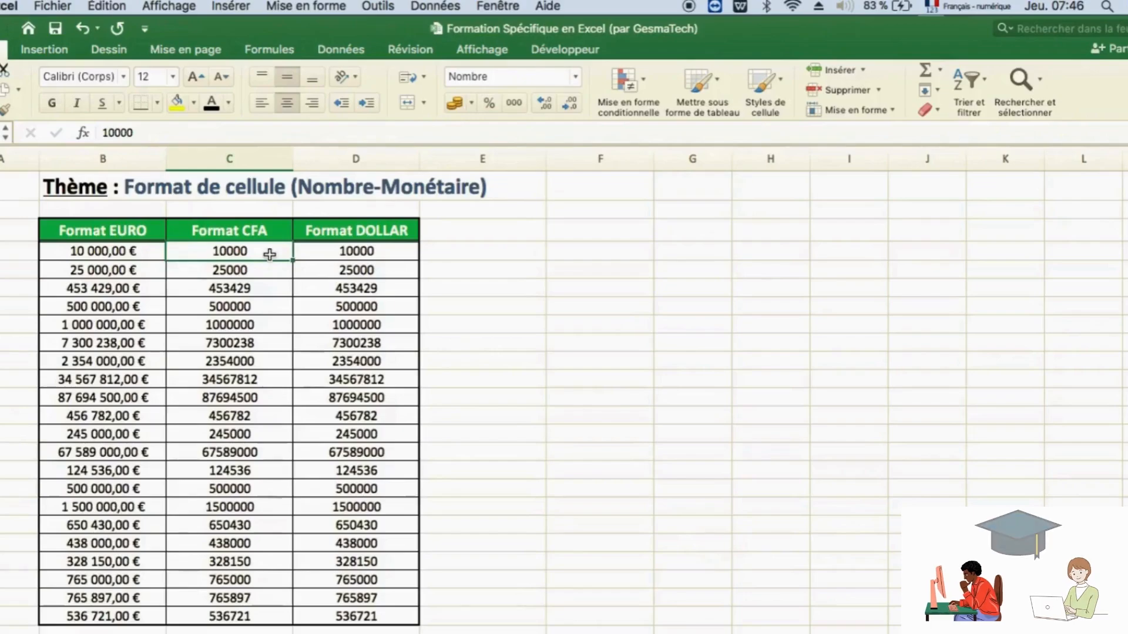
left_click_drag(264, 251, 281, 612)
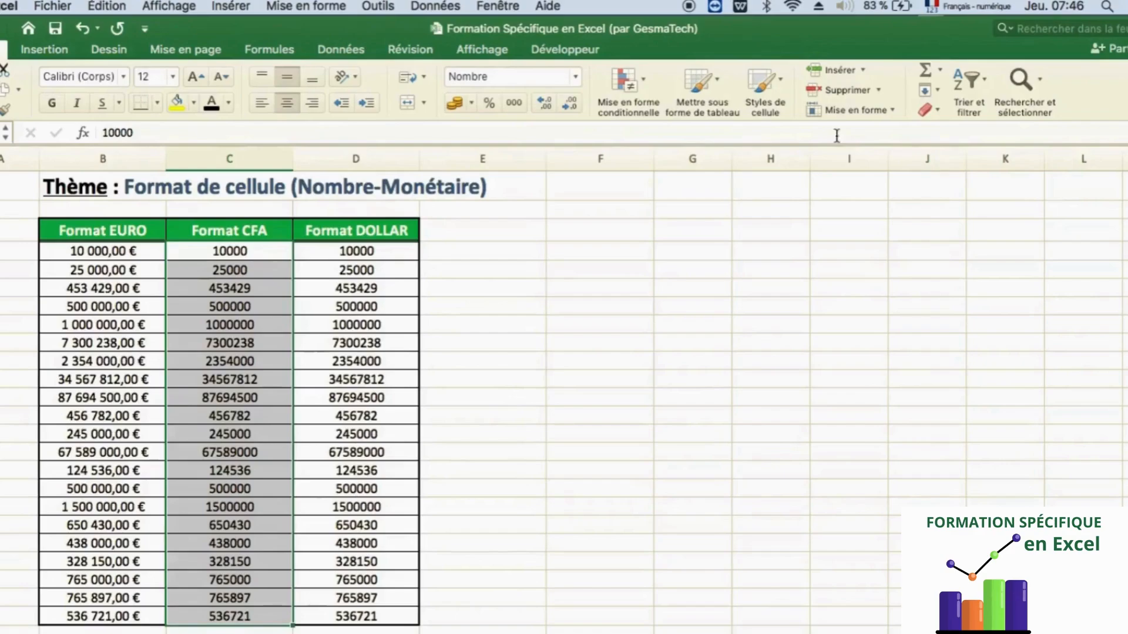
left_click(851, 111)
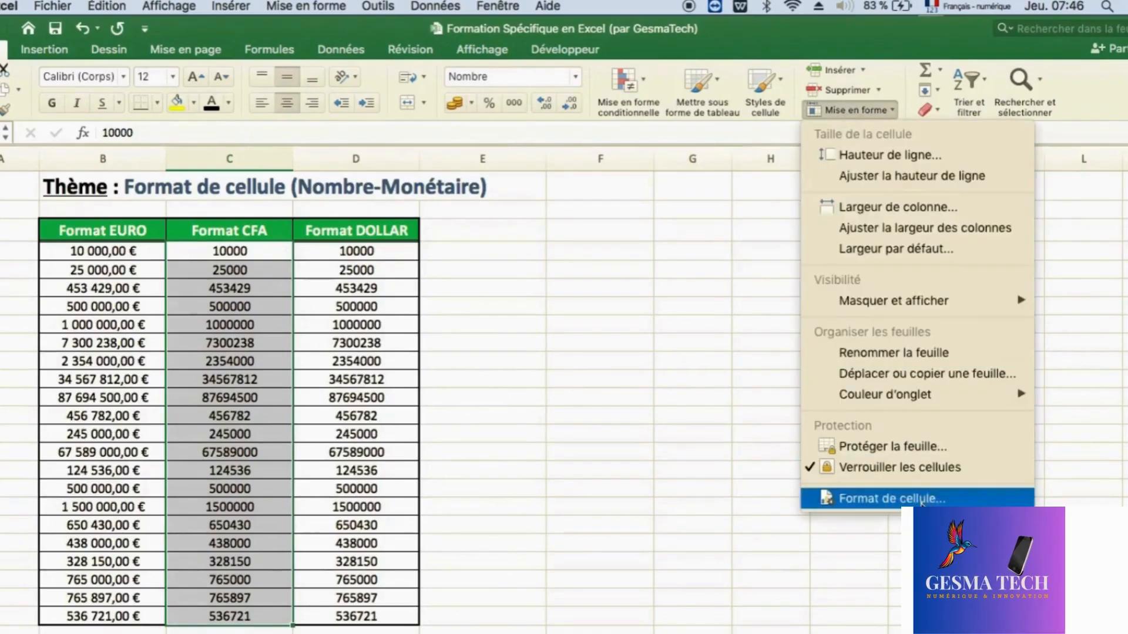
left_click(887, 498)
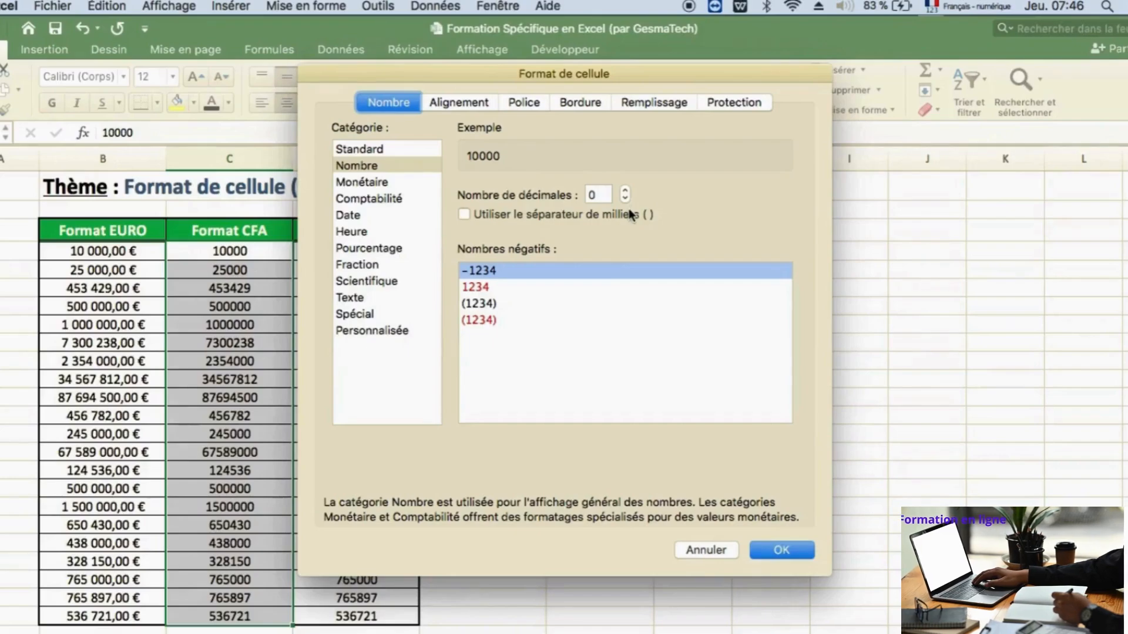
left_click(464, 215)
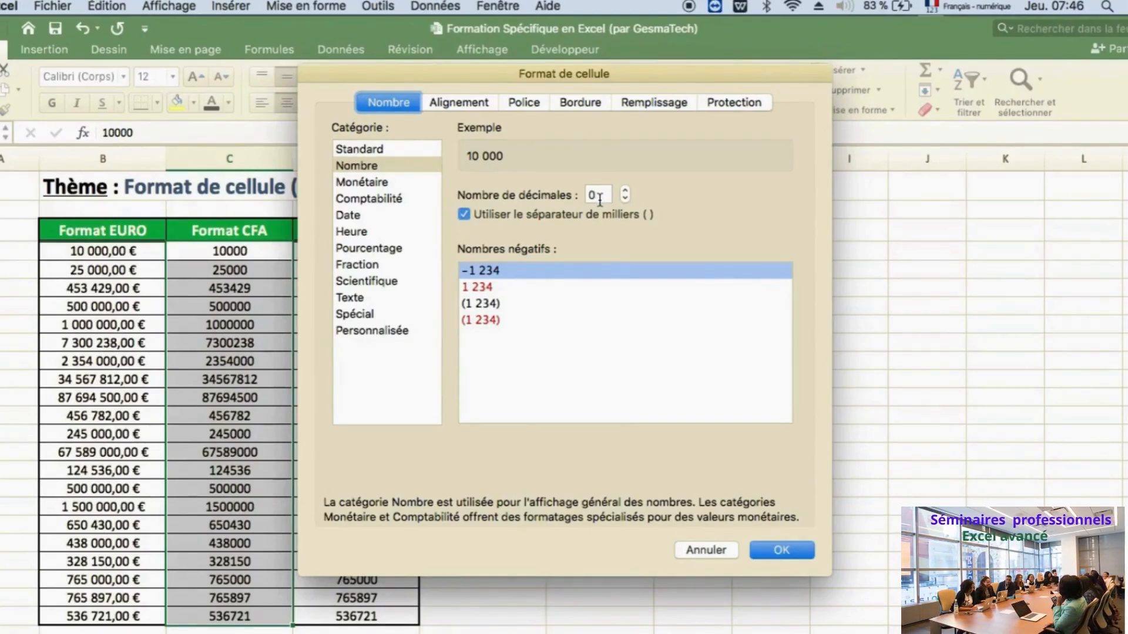
left_click(361, 182)
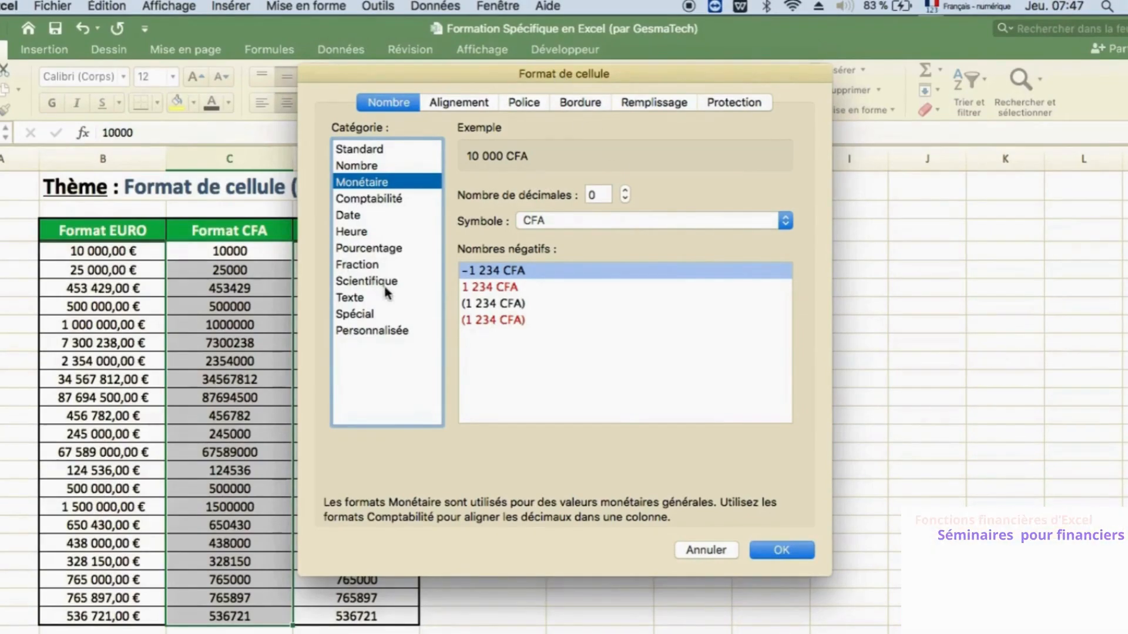
- Try a Personnalisée format on the Format CFA values, replacing CFA with F in the "# ##0 CFA" code, and undo it
left_click(375, 331)
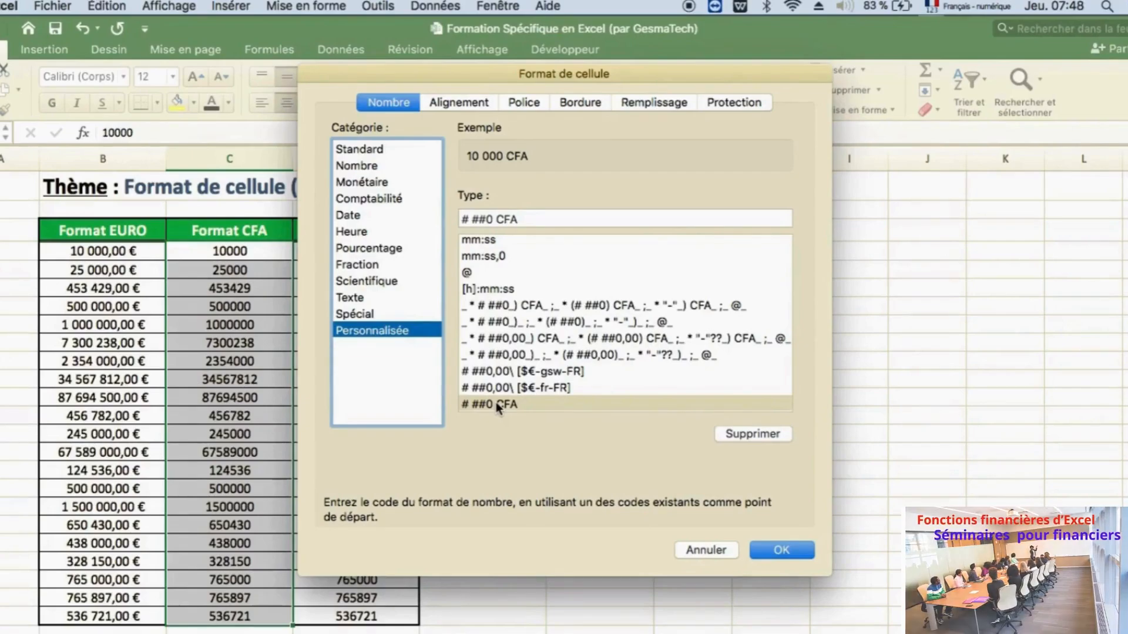
left_click(481, 405)
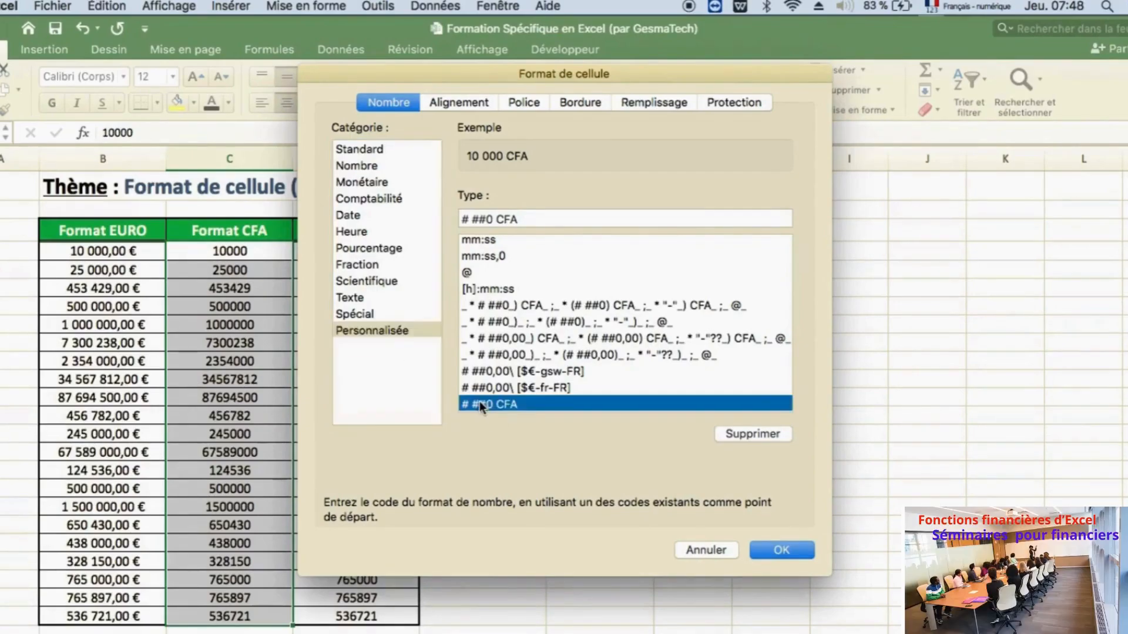
left_click(521, 219)
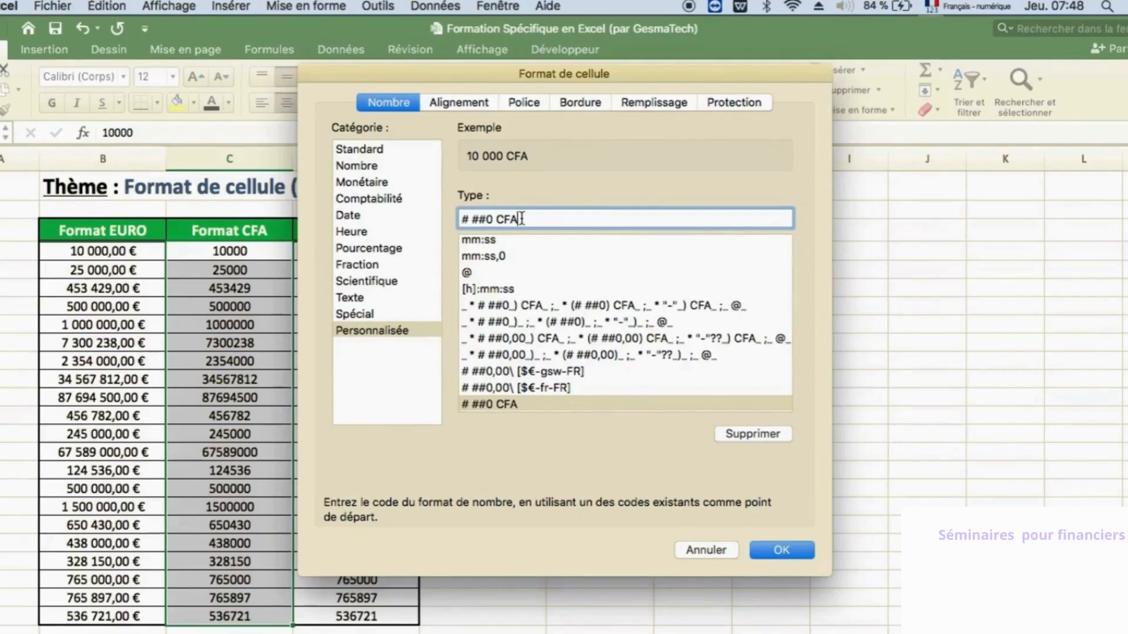
key("BackSpace")
key("BackSpace")
key("BackSpace")
key("BackSpace")
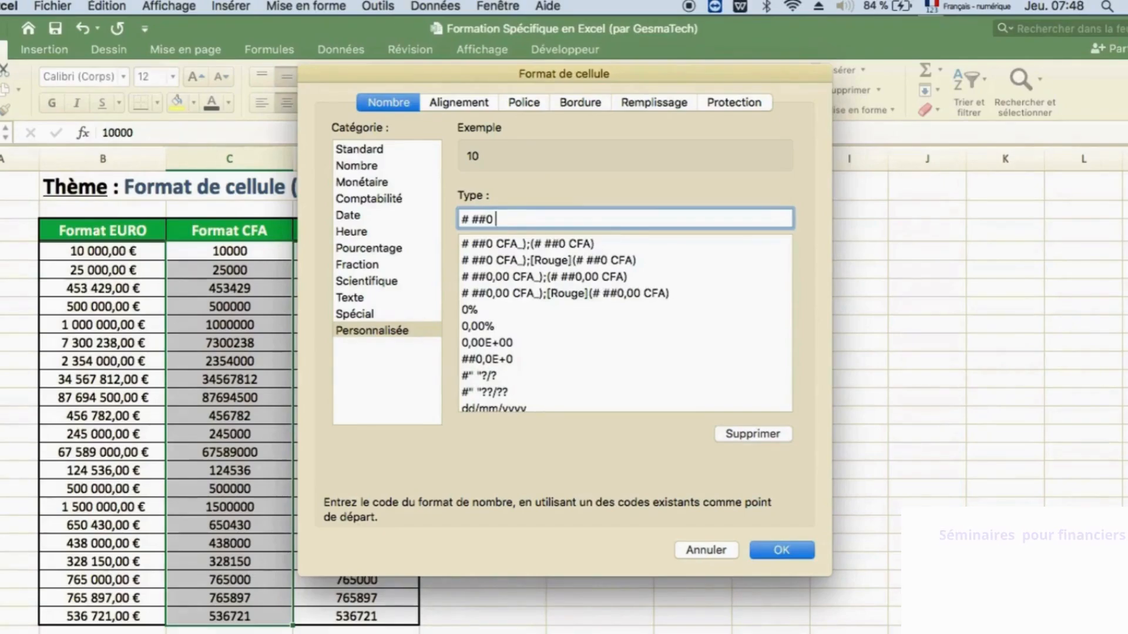
type("F")
left_click(787, 550)
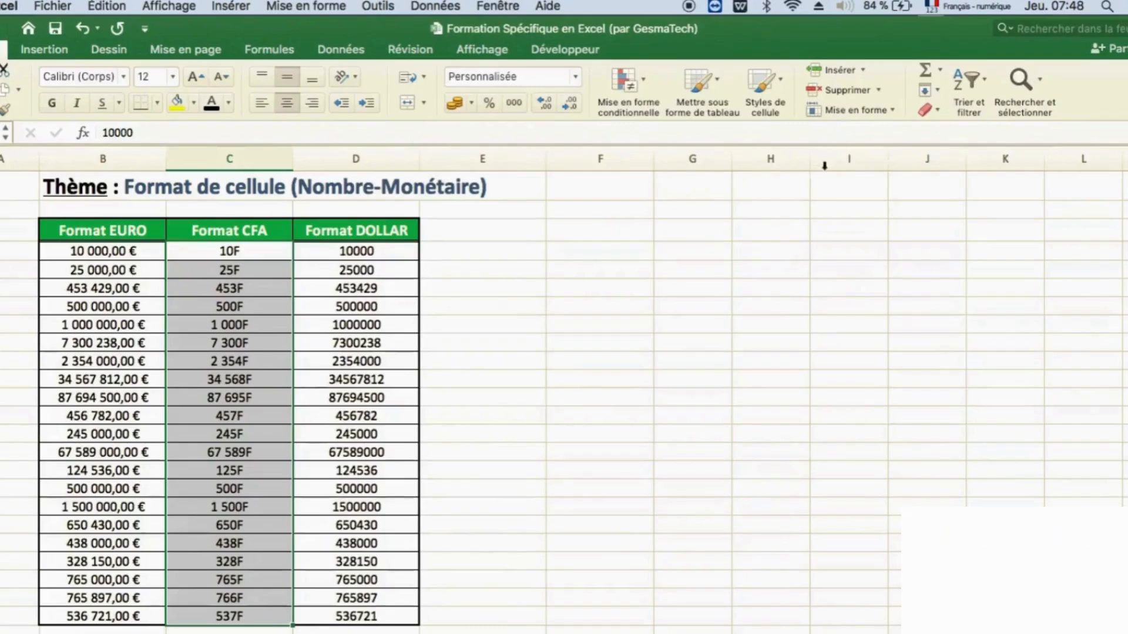
key("super+z")
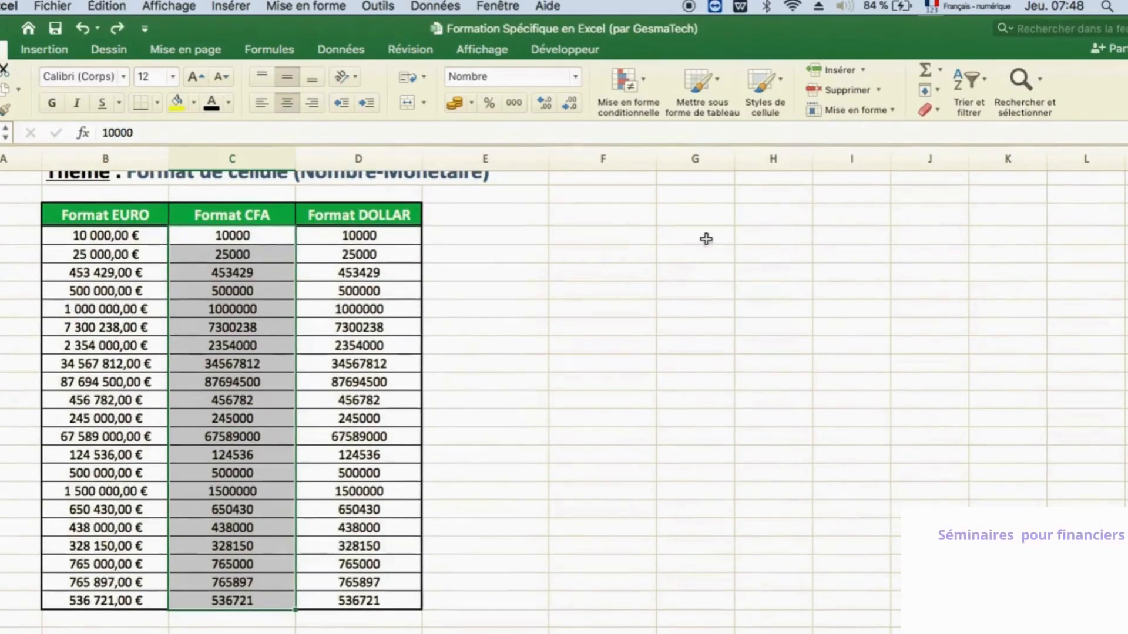
- Enable the thousands separator for the selected Format CFA values and apply the Monétaire format with the CFA symbol and 0 decimals
scroll(723, 259, "down", 1)
left_click(848, 111)
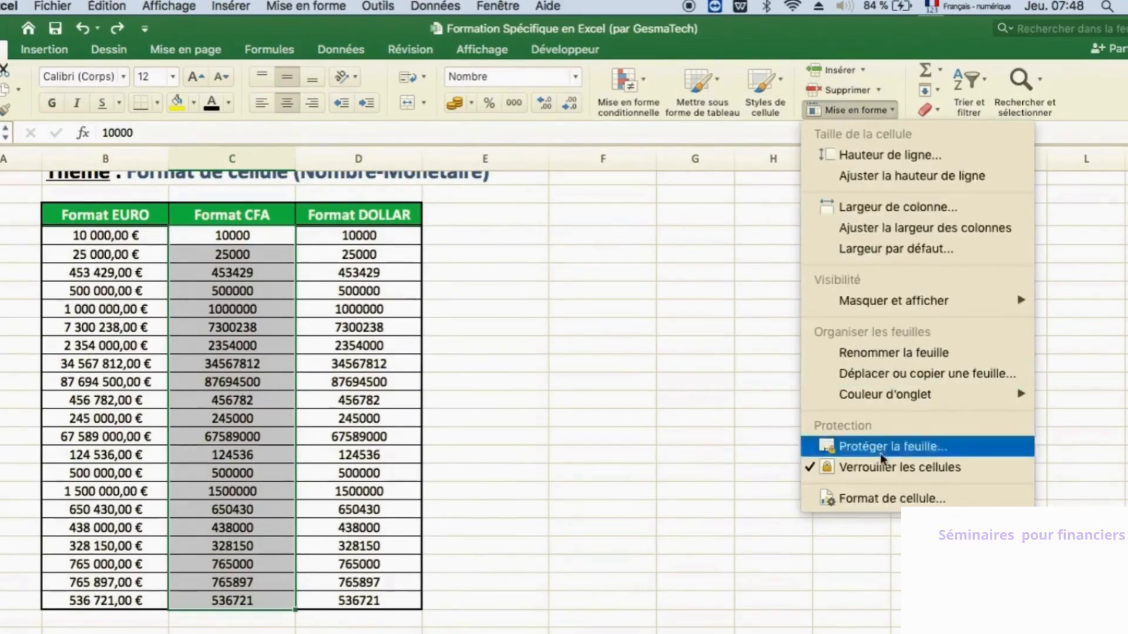
left_click(888, 500)
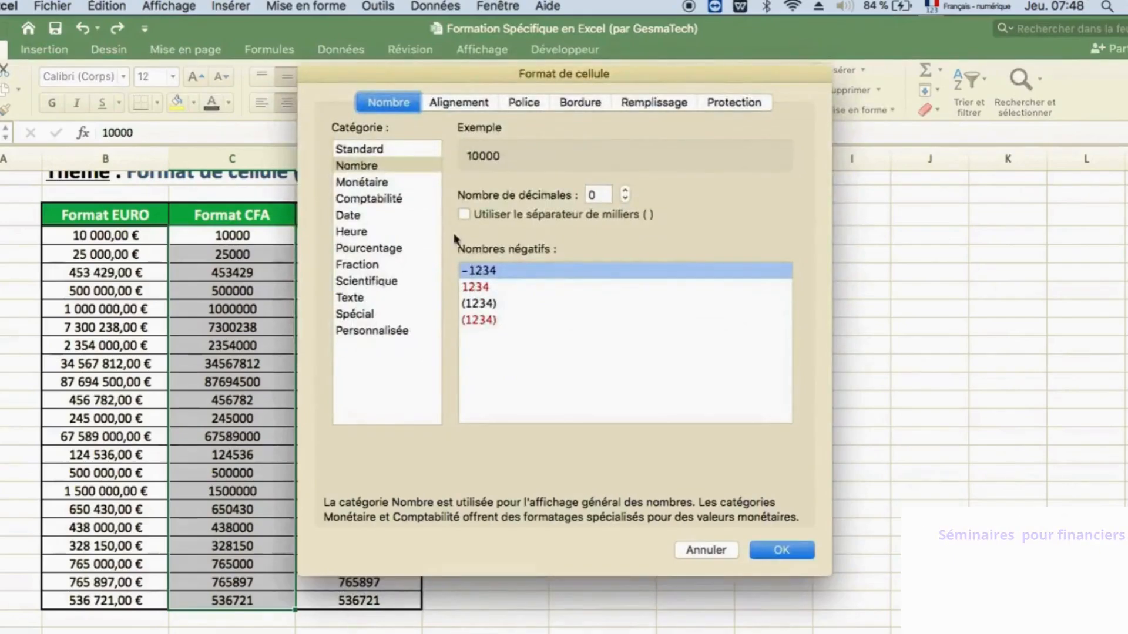
left_click(381, 168)
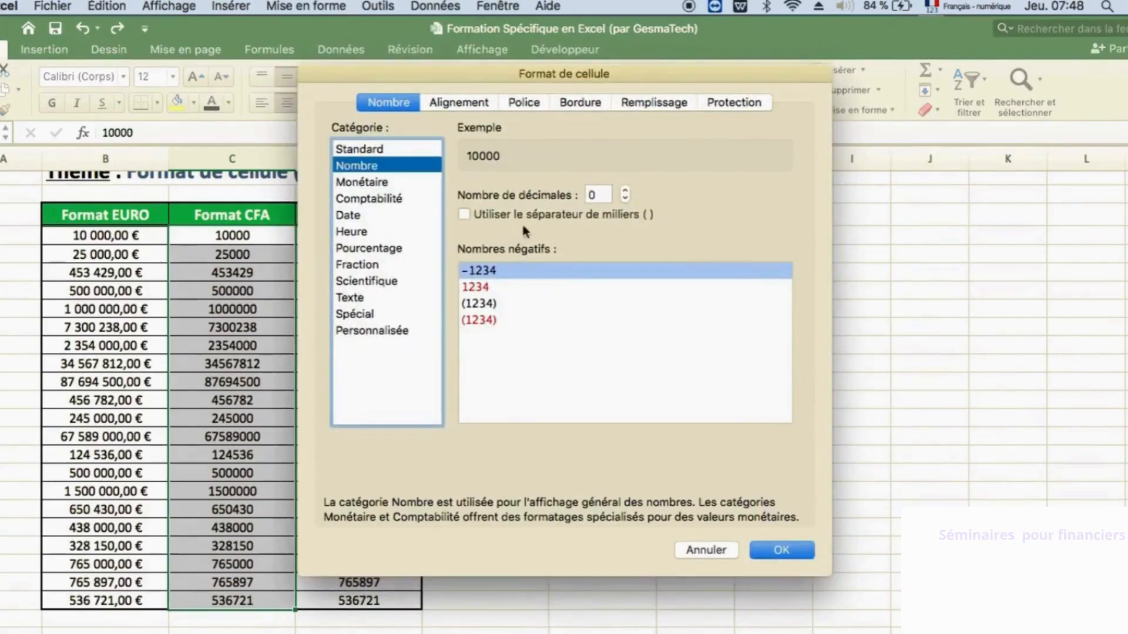
left_click(464, 215)
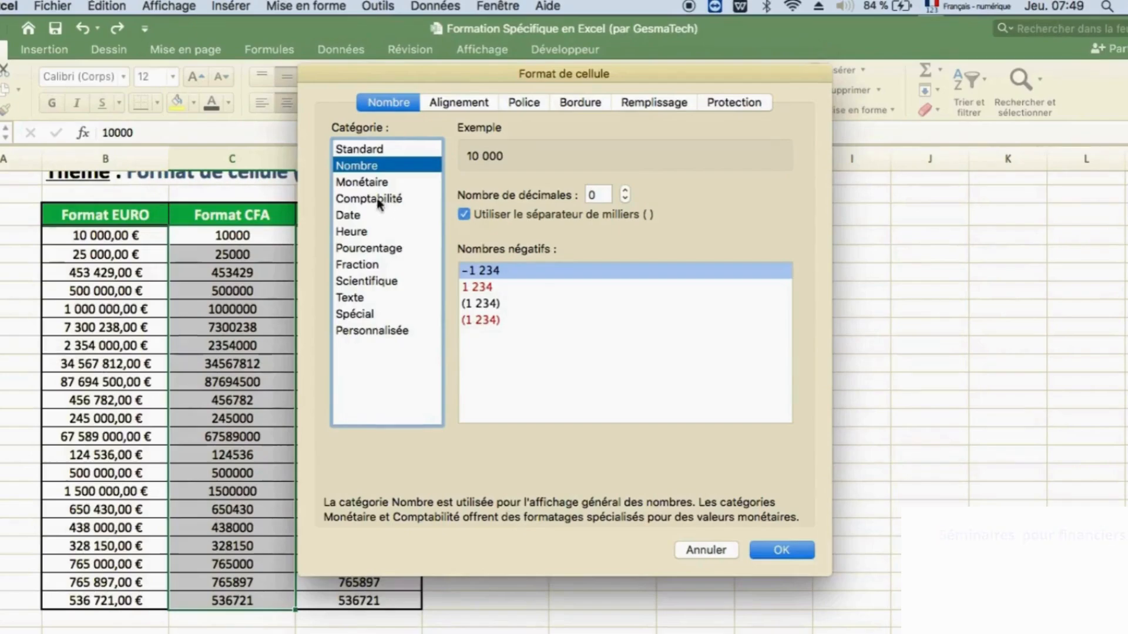
left_click(376, 182)
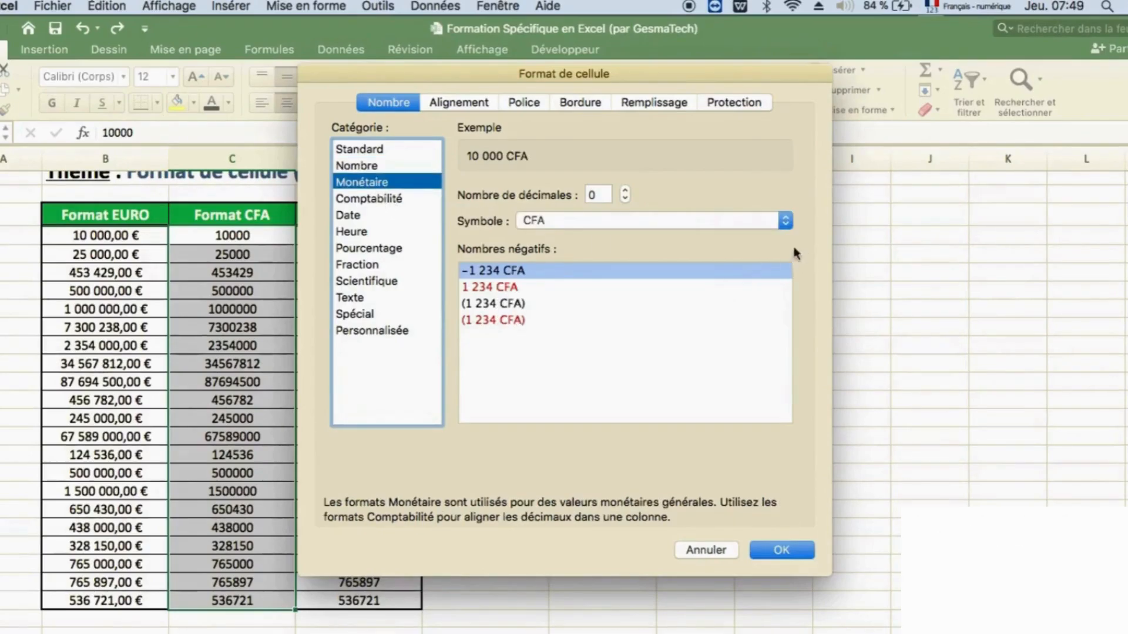
left_click(797, 552)
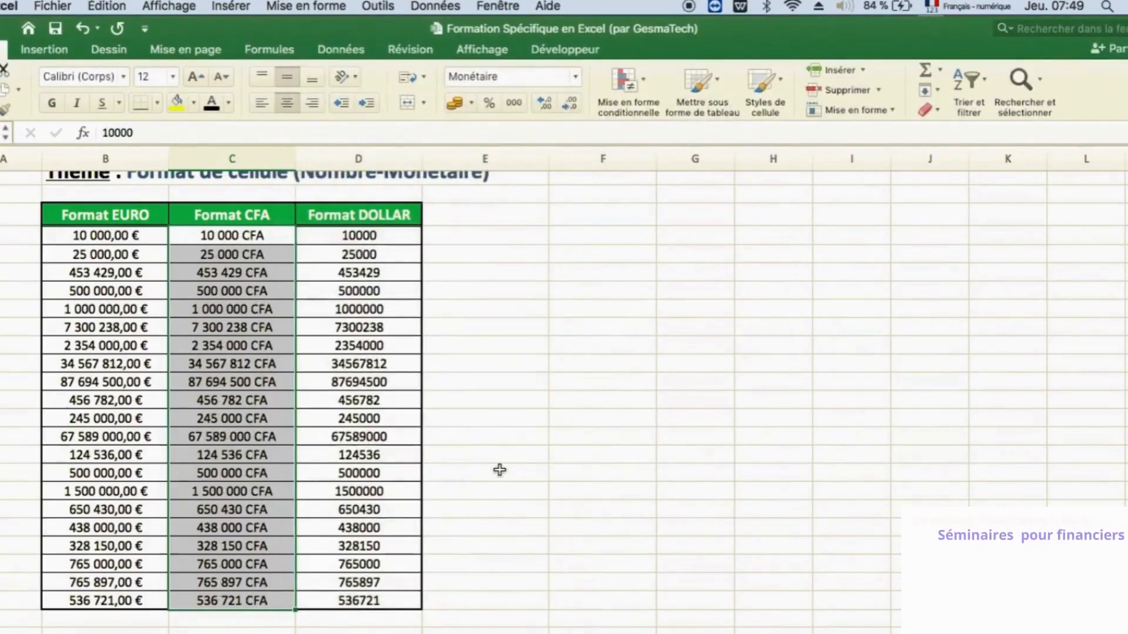
- For all Format DOLLAR values, set the Nombre format to 2 decimals with the thousands separator in the cell format settings
left_click(361, 237)
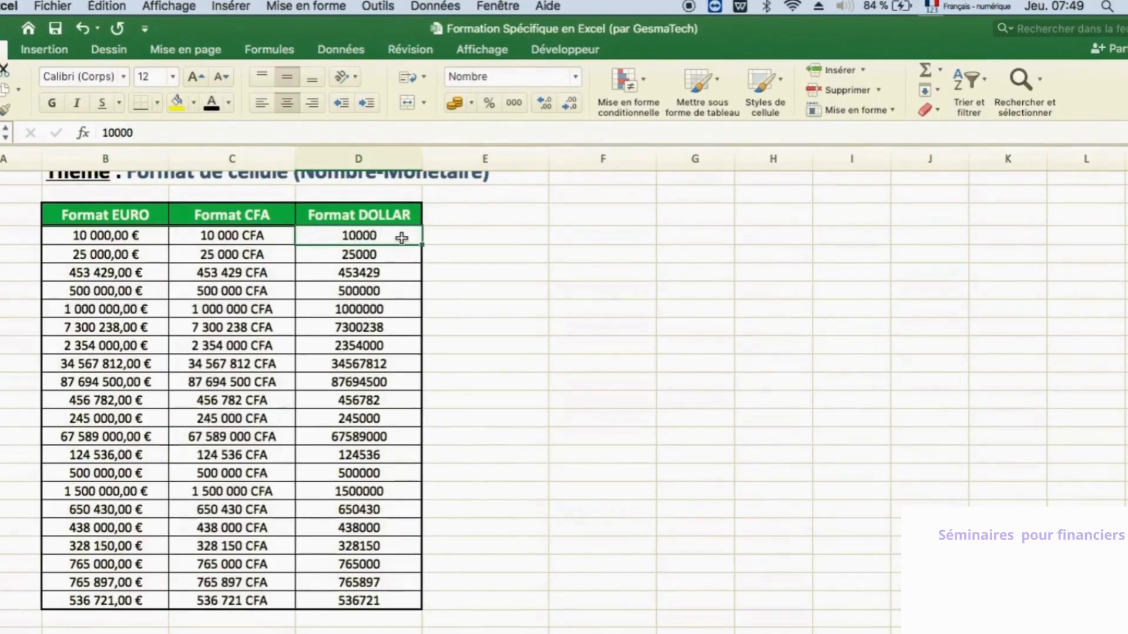
left_click_drag(414, 238, 408, 600)
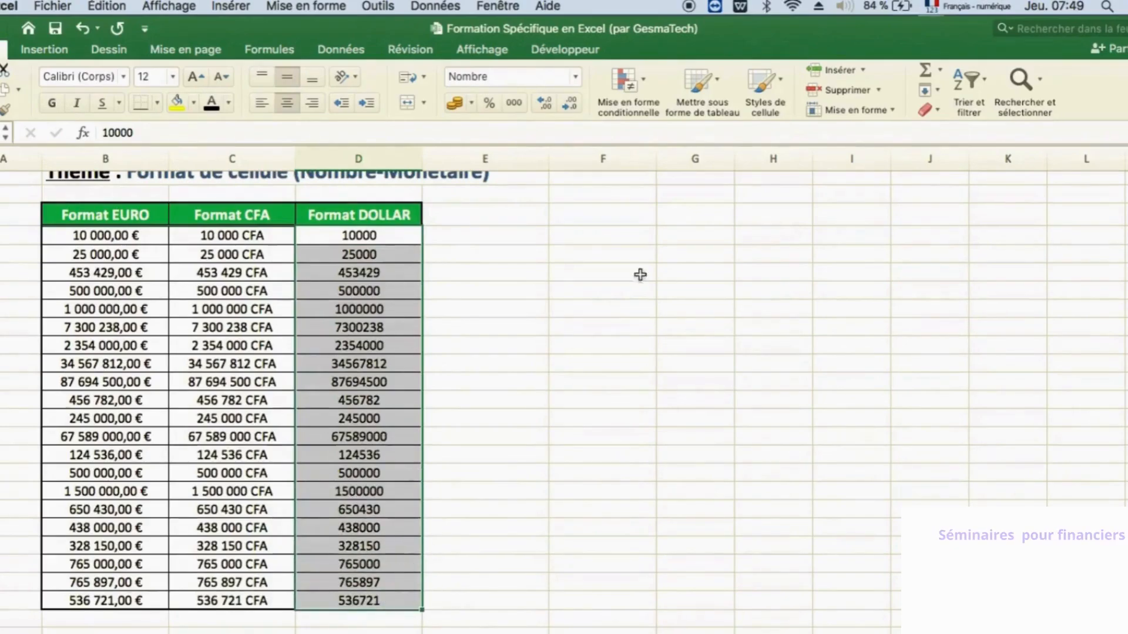
left_click(893, 110)
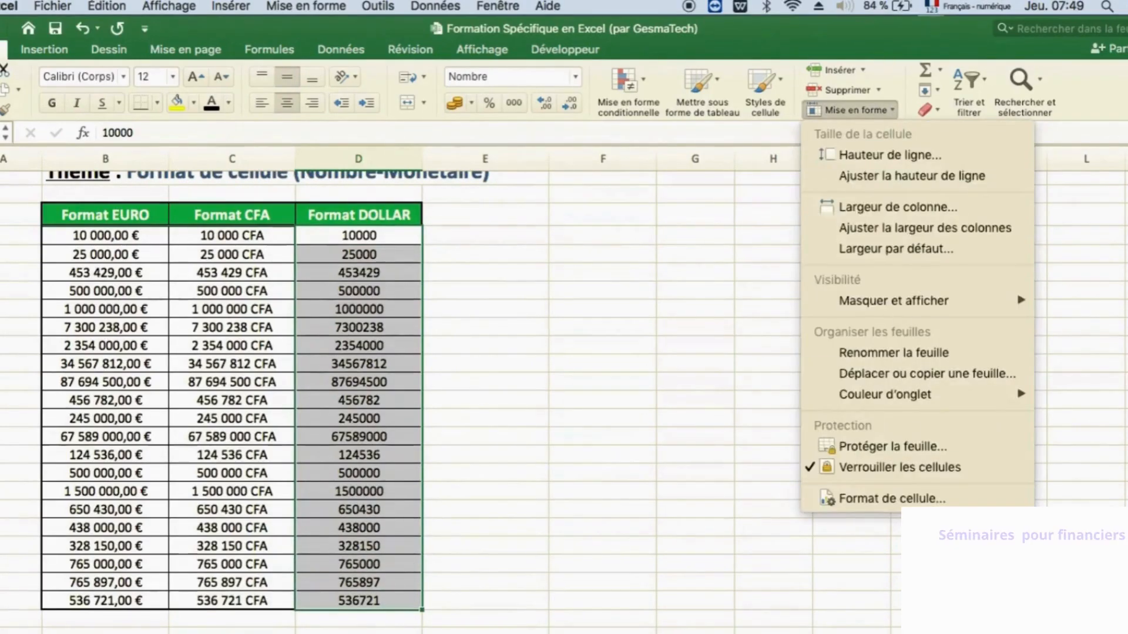
left_click(851, 498)
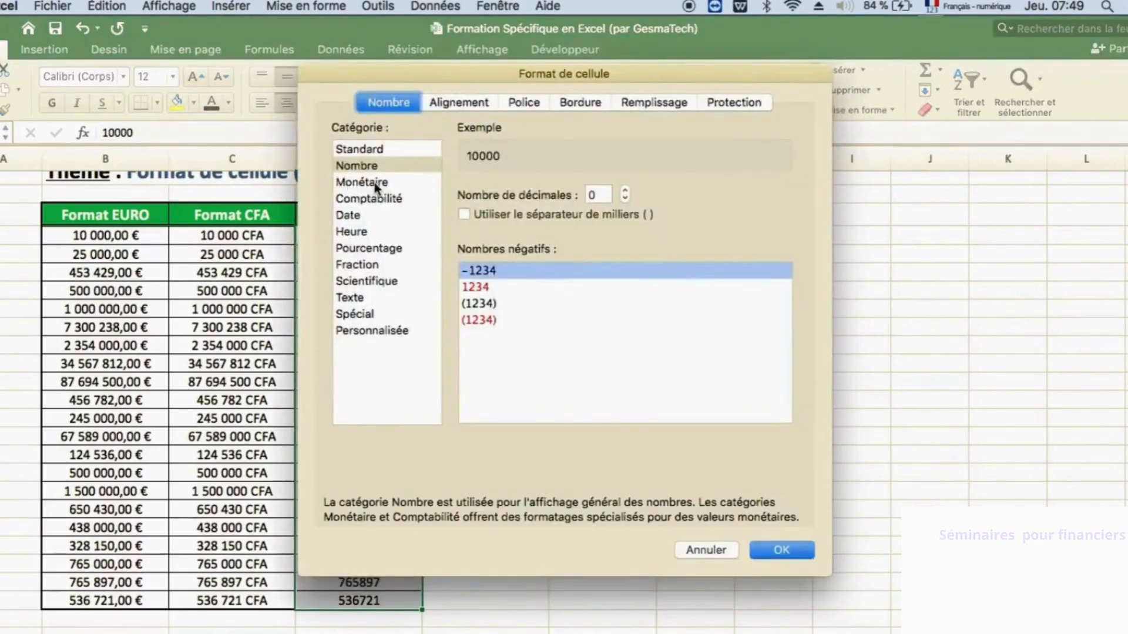
left_click(625, 190)
left_click(625, 190)
left_click(539, 214)
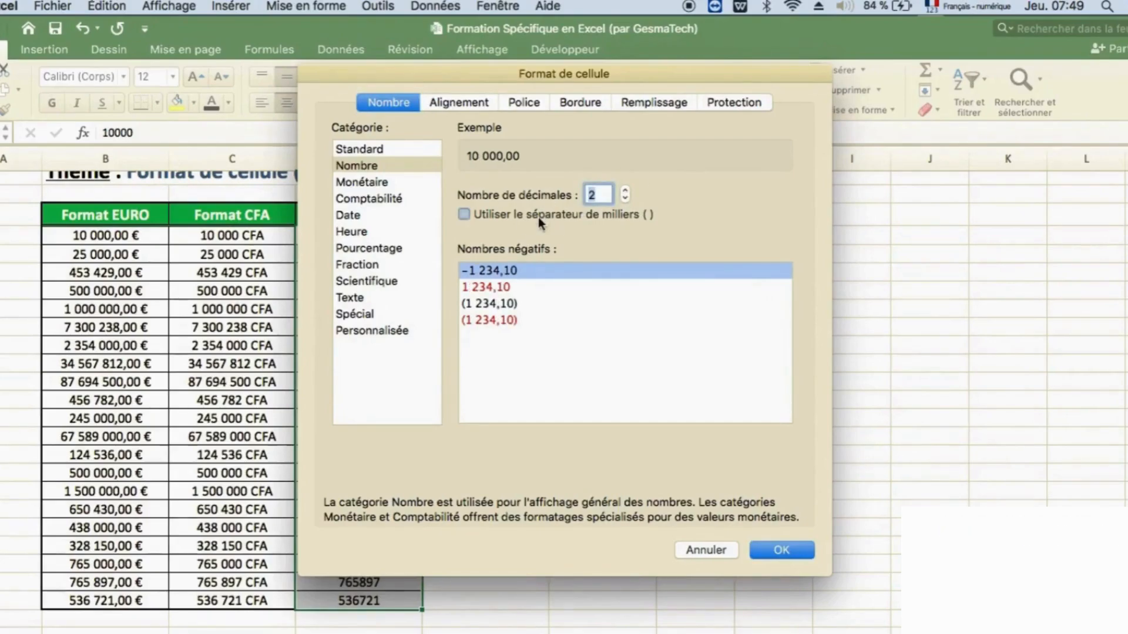
- Apply the Monétaire format with the $ Anglais (États-Unis) symbol to the selected Format DOLLAR values
left_click(367, 184)
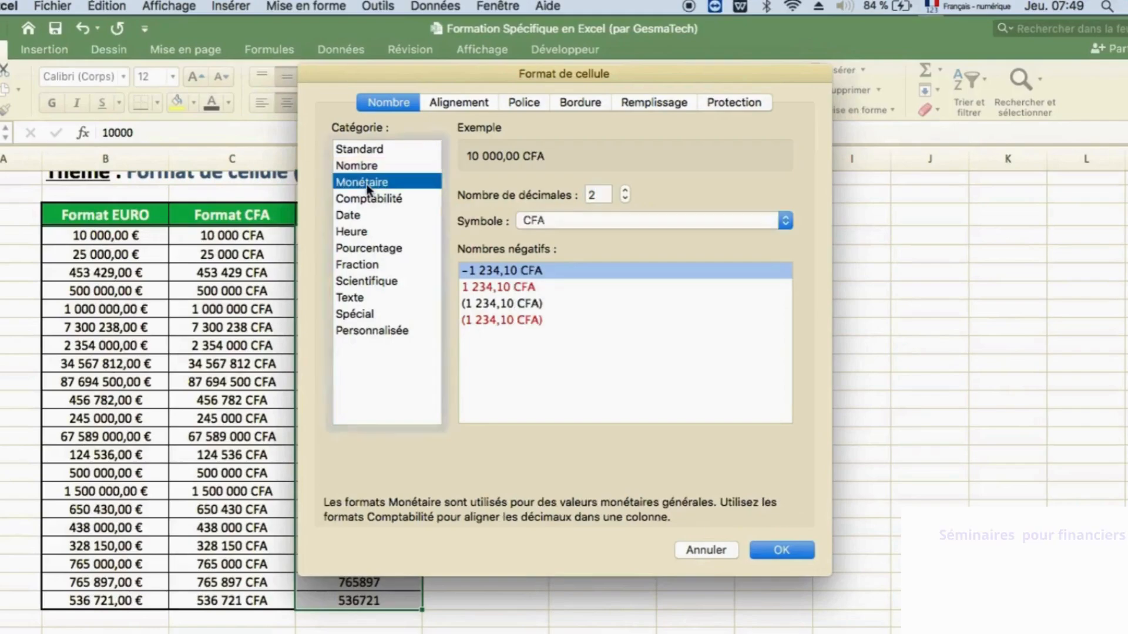
left_click(784, 223)
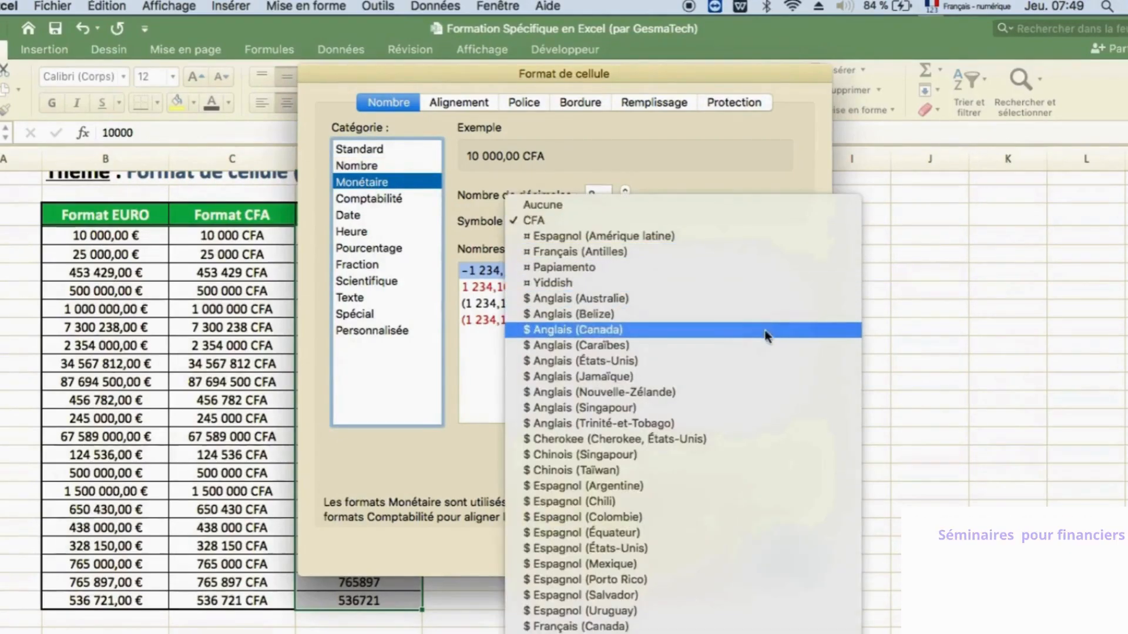
left_click(743, 359)
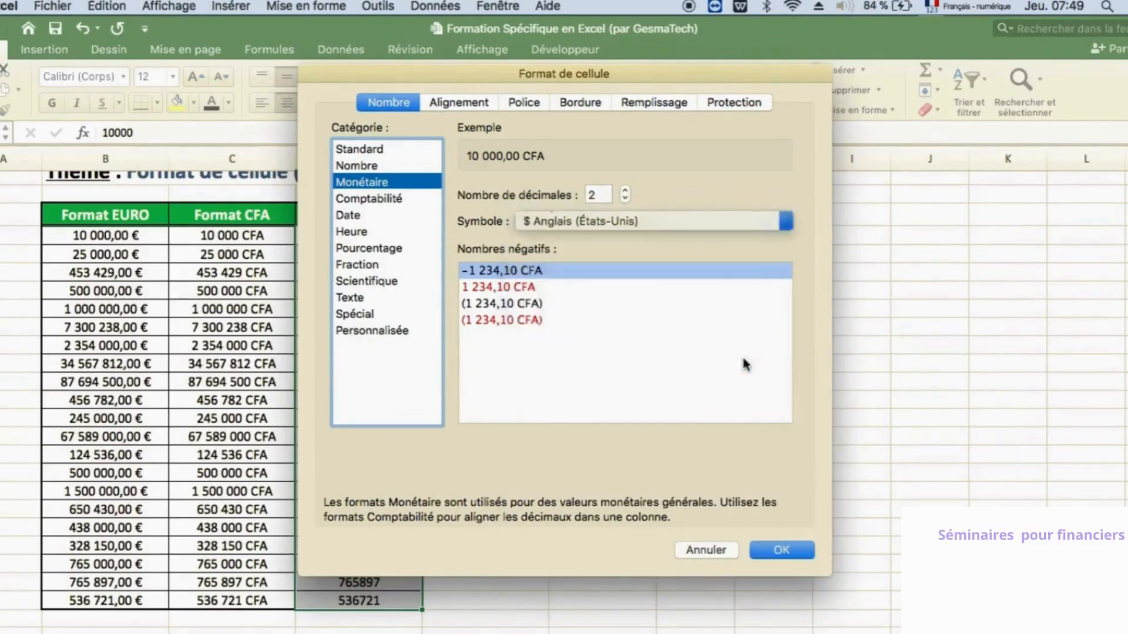
left_click(788, 551)
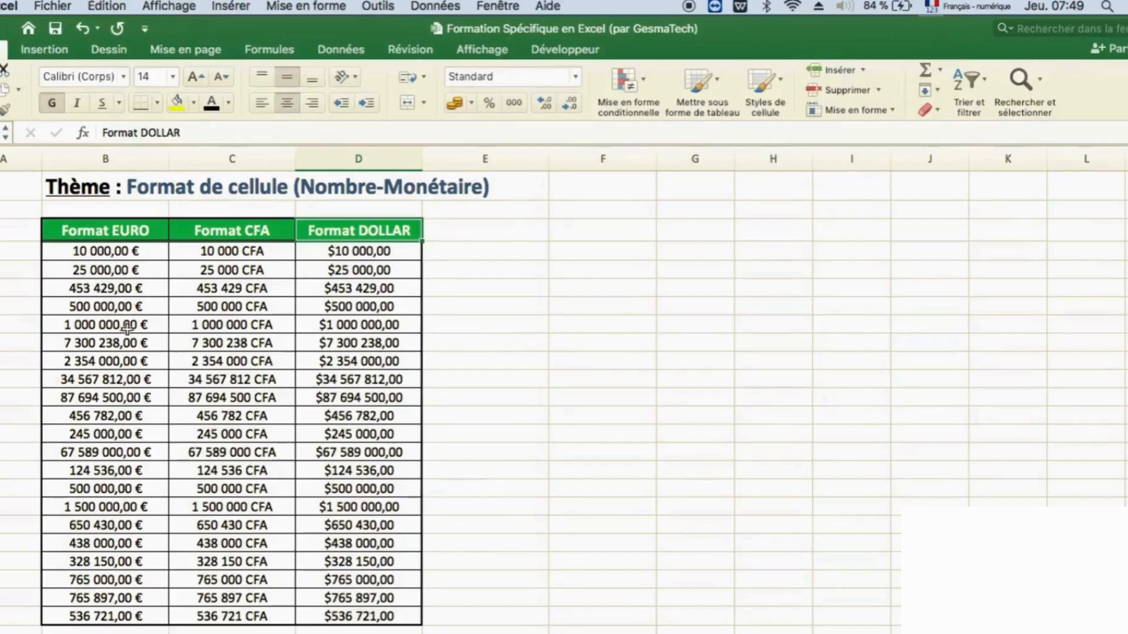
- Check the first value in the Format EURO, Format CFA and Format DOLLAR columns
left_click(141, 254)
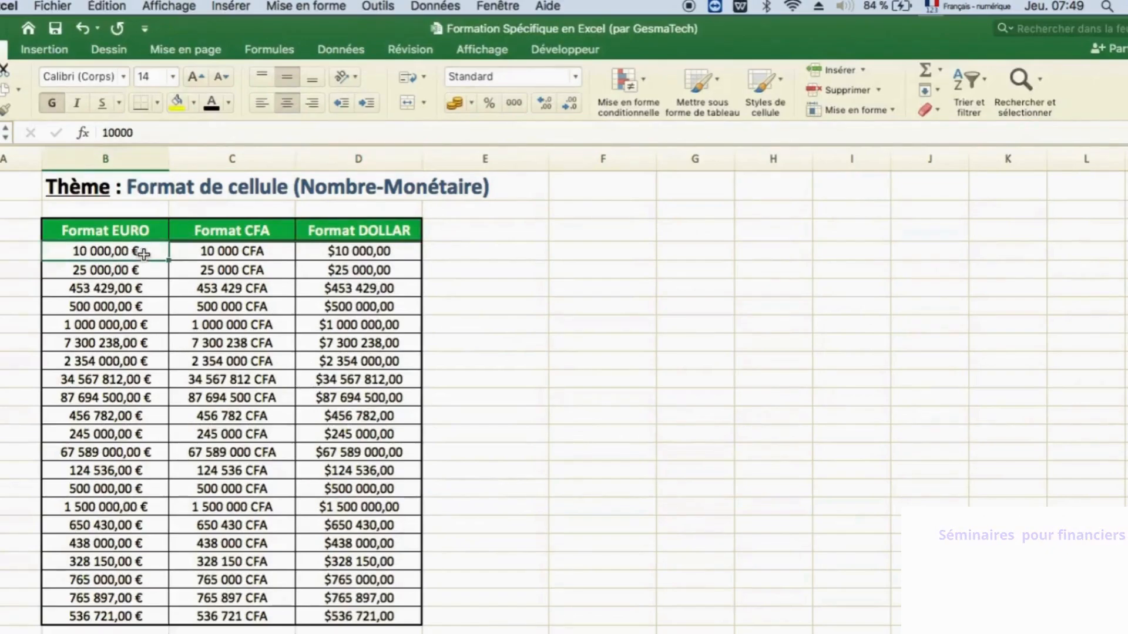
left_click(268, 252)
left_click(404, 252)
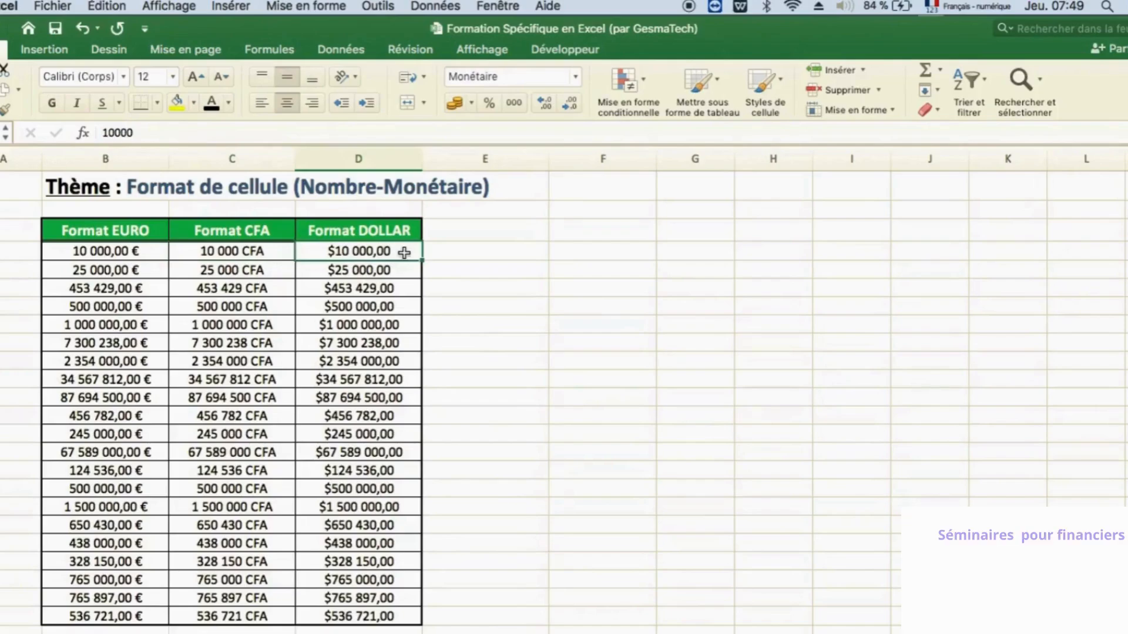